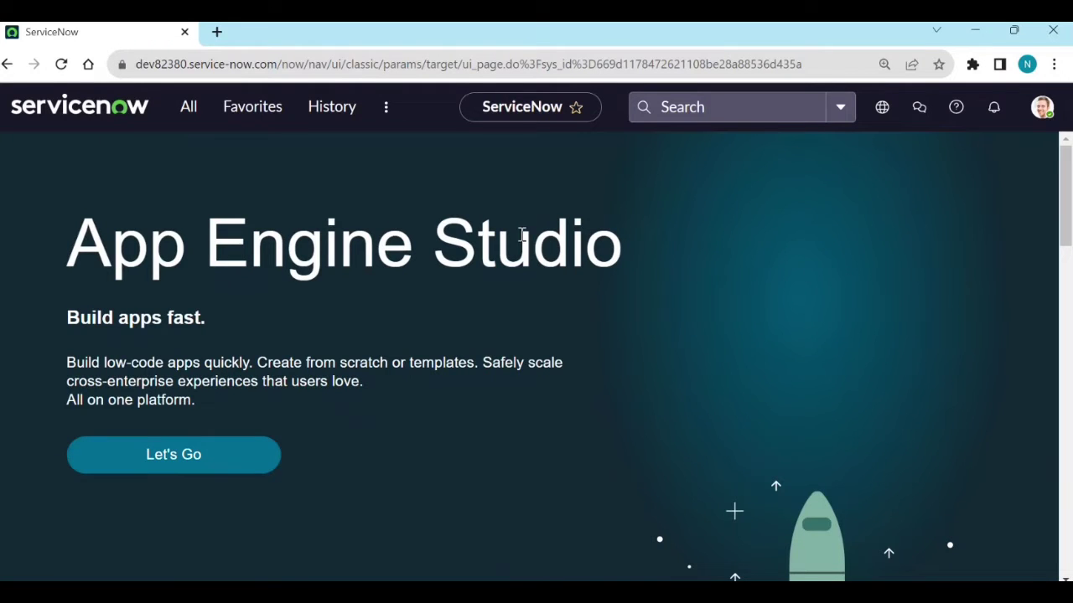
- Search the navigator for 'report' and open Reports > View / Run to list My reports
left_click(189, 120)
type("diction")
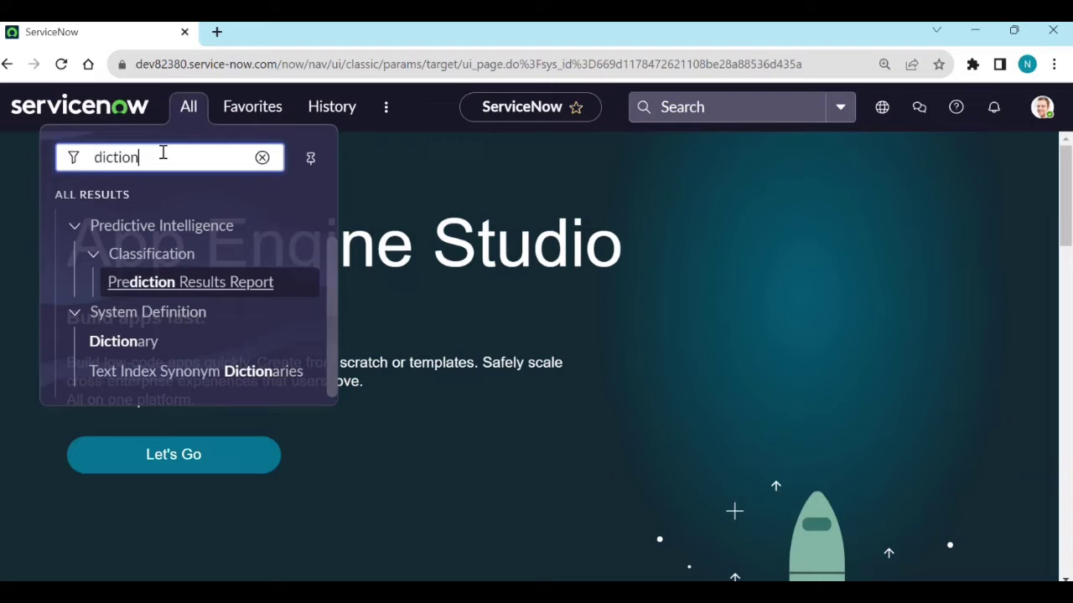
double_click(162, 155)
type("repo")
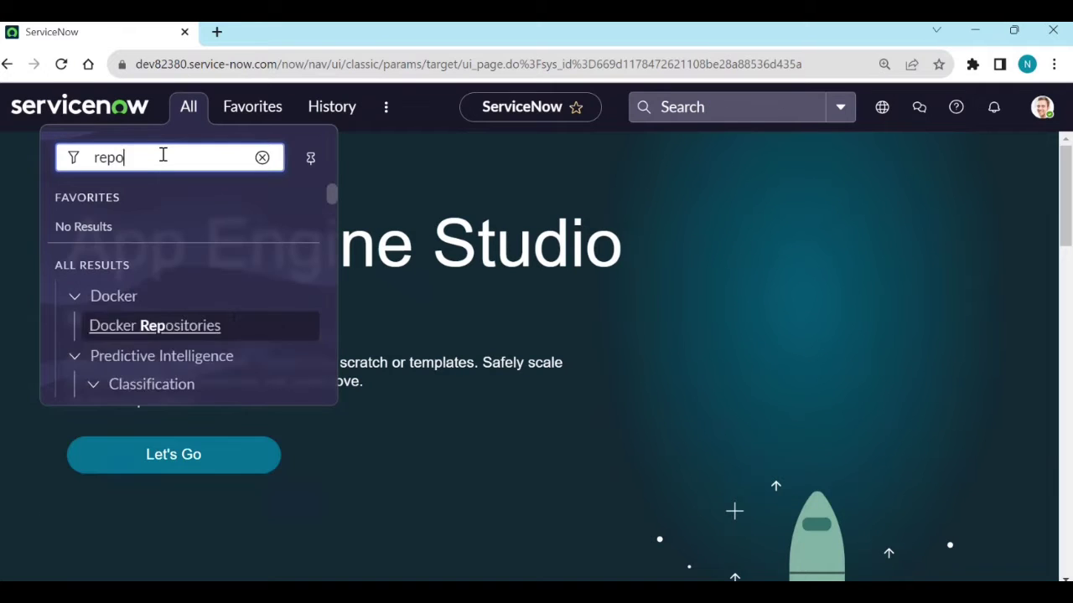
type("rts")
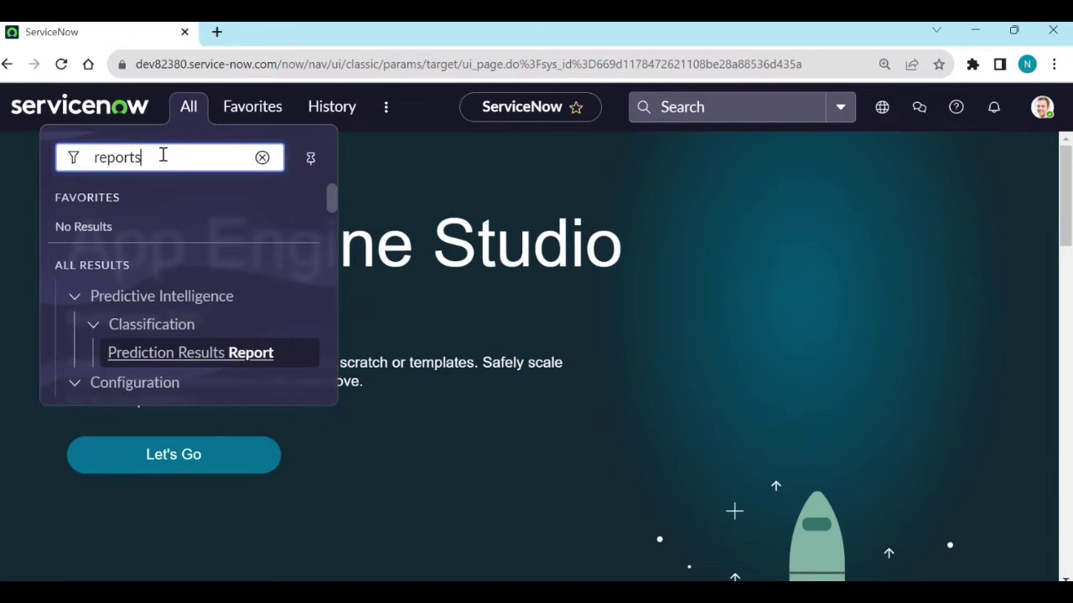
scroll(163, 212, "down", 1)
scroll(148, 276, "down", 1)
scroll(168, 280, "down", 2)
scroll(173, 287, "down", 2)
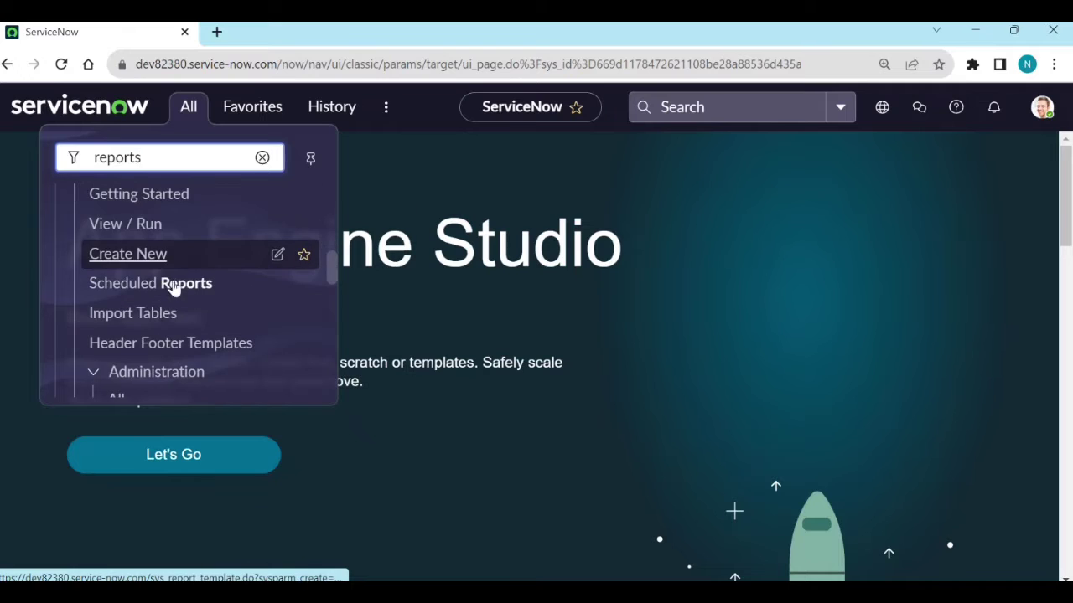
left_click(139, 225)
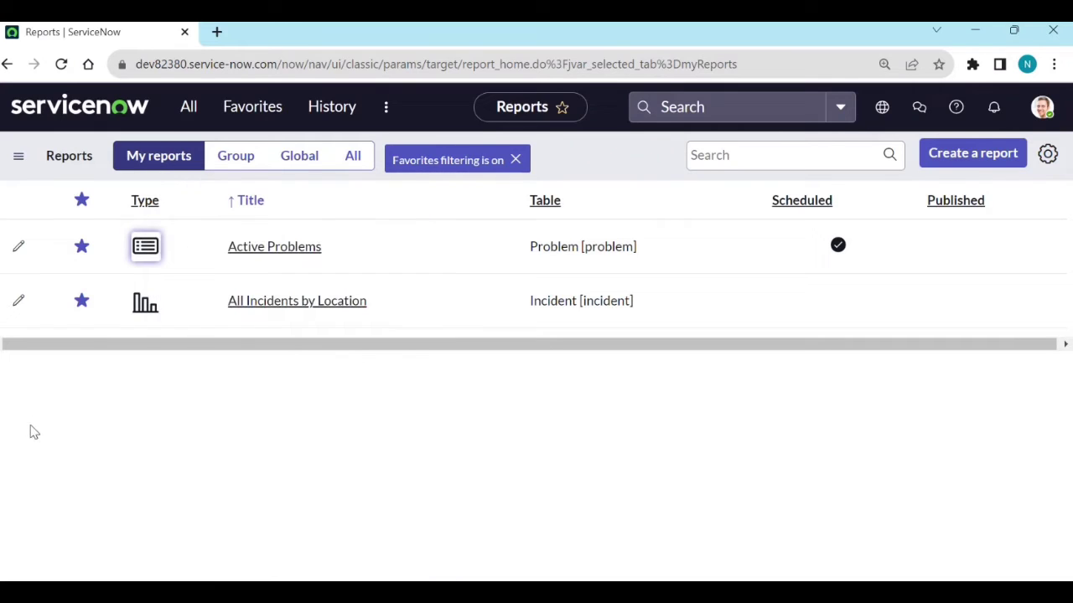
- Change the Active Problems report to a vertical Bar chart and save it
left_click(246, 248)
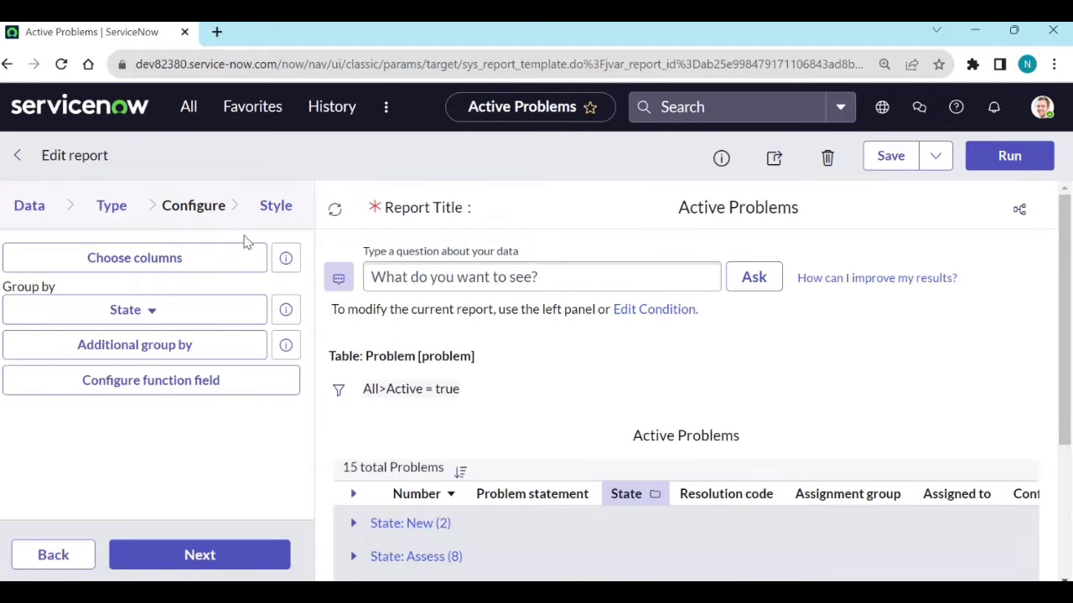
left_click(113, 207)
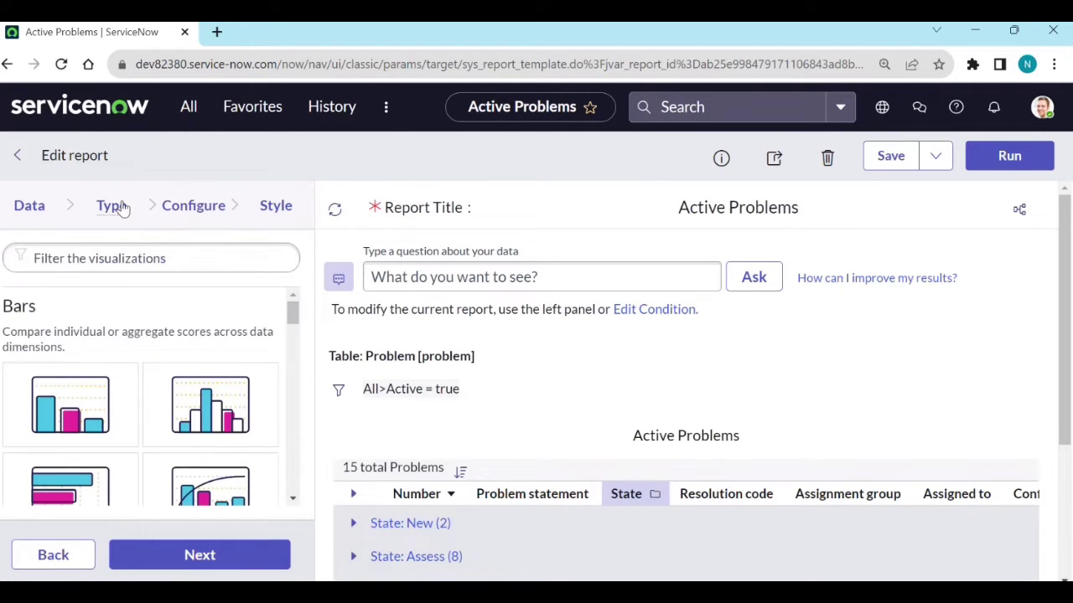
scroll(134, 344, "down", 1)
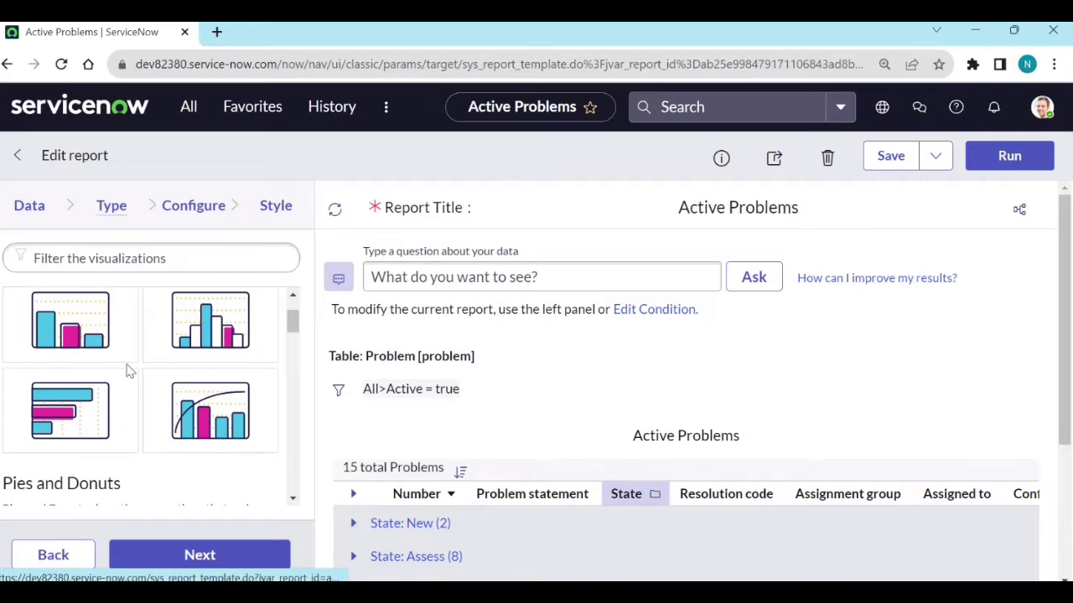
left_click(77, 315)
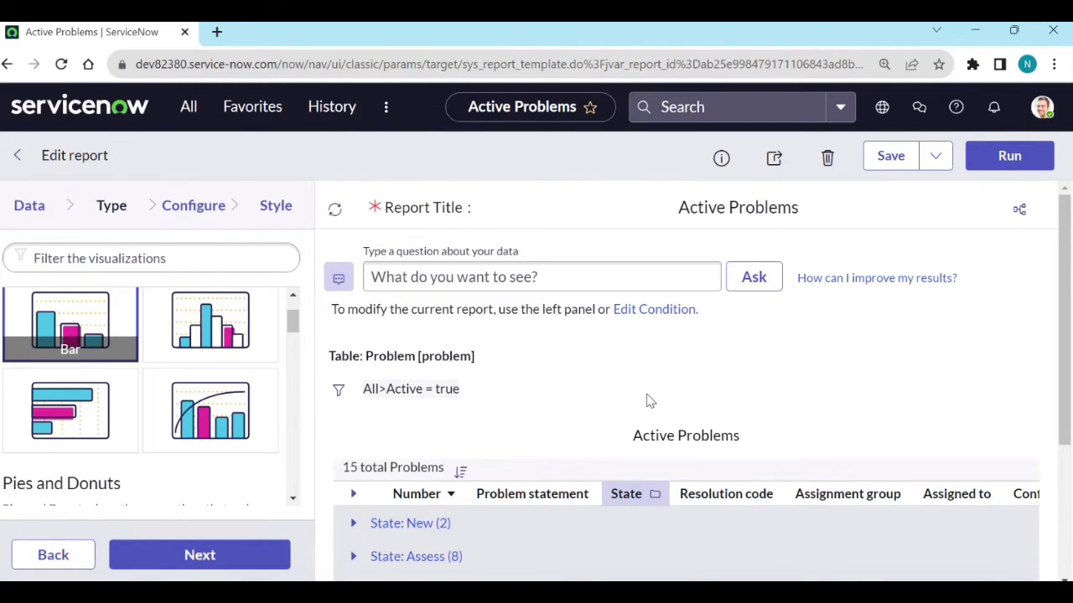
left_click(890, 161)
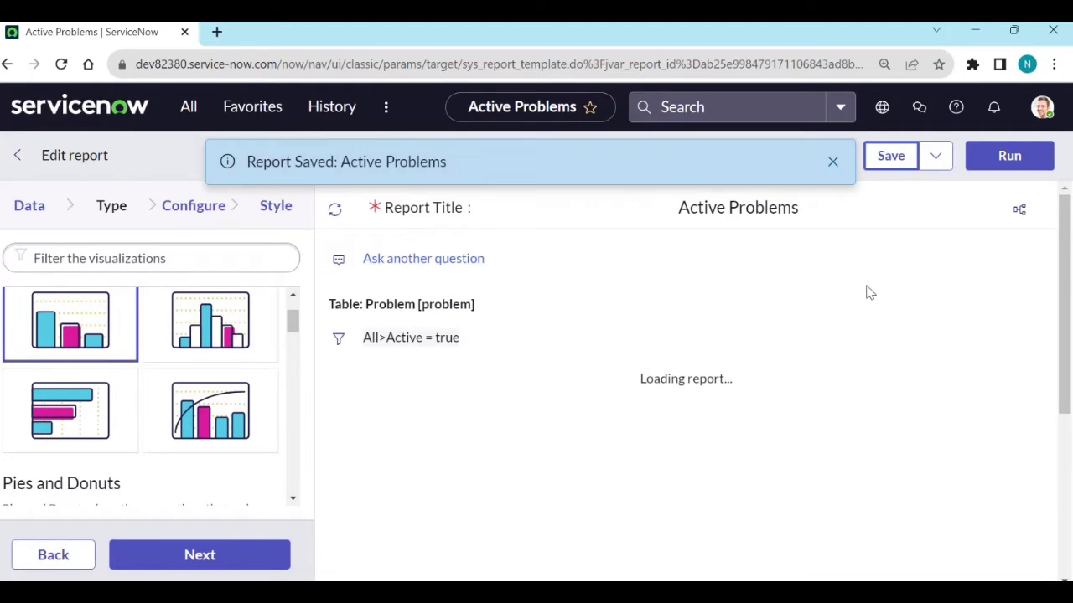
- Drill into the chart's Assess bar to list its 8 active problems
scroll(840, 371, "down", 3)
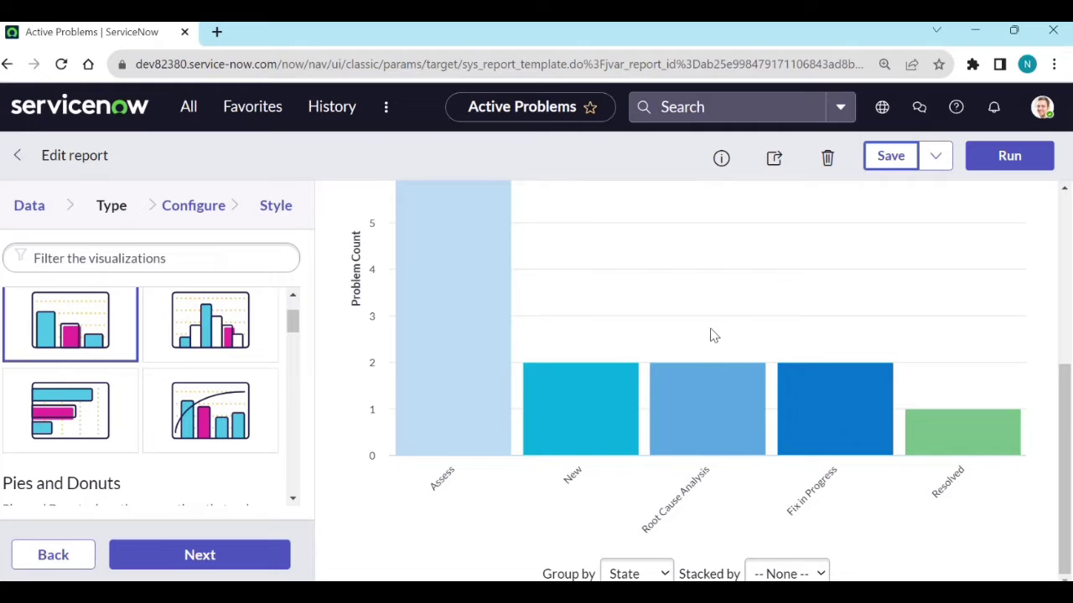
scroll(705, 368, "up", 2)
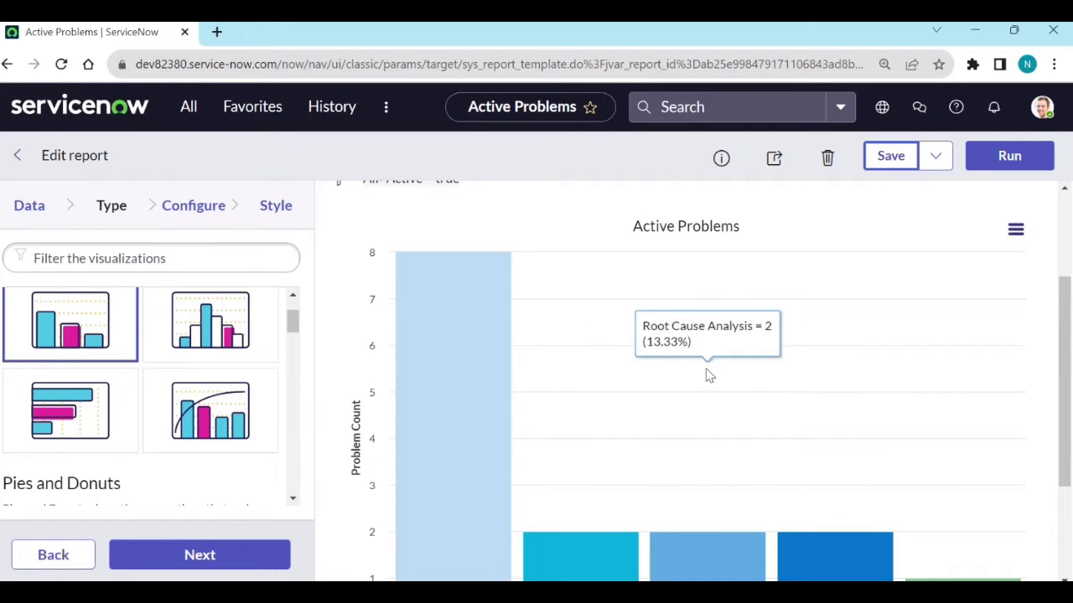
scroll(482, 503, "down", 1)
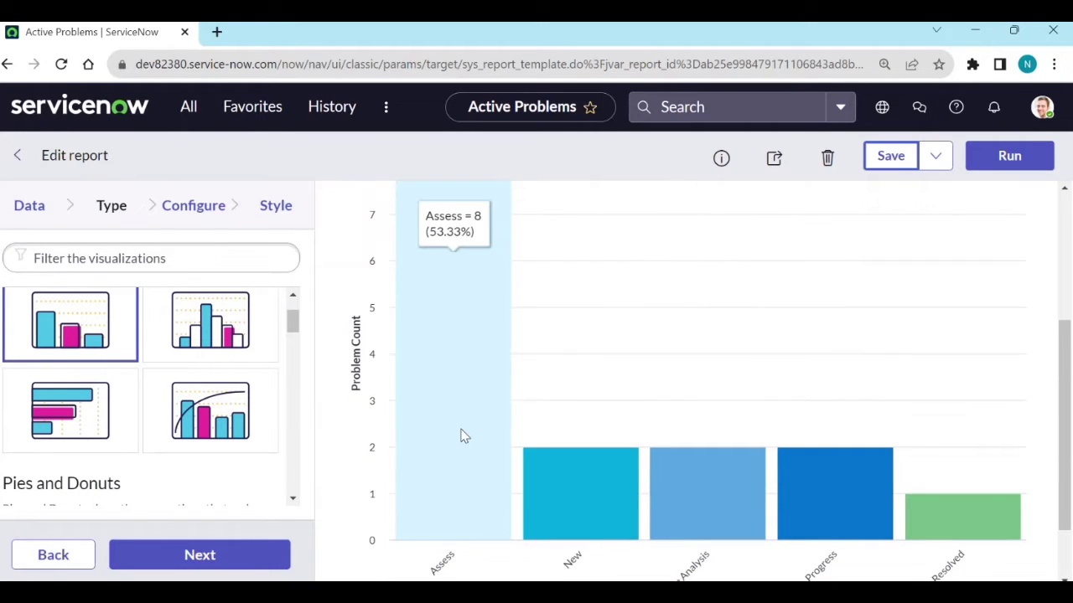
left_click(462, 435)
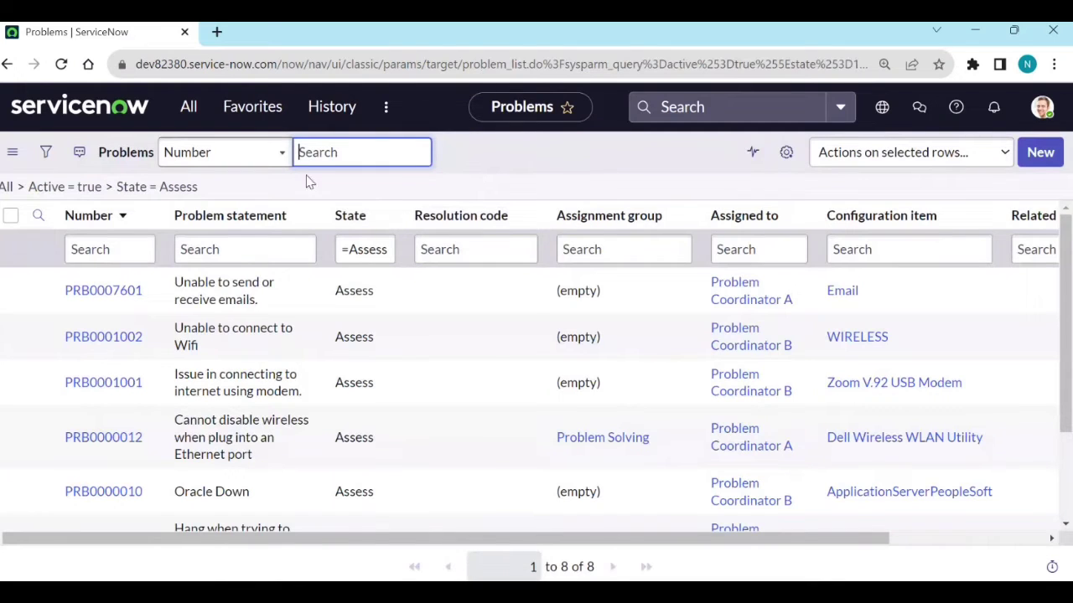
- Go back to the Active Problems bar chart in the report editor
left_click(8, 66)
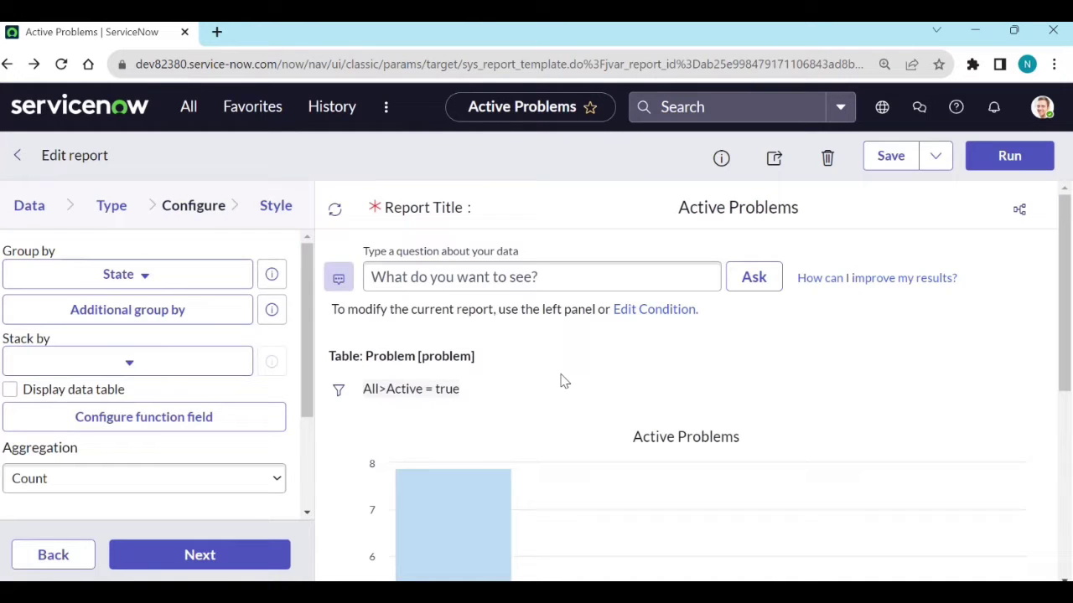
scroll(562, 386, "down", 2)
scroll(564, 406, "down", 2)
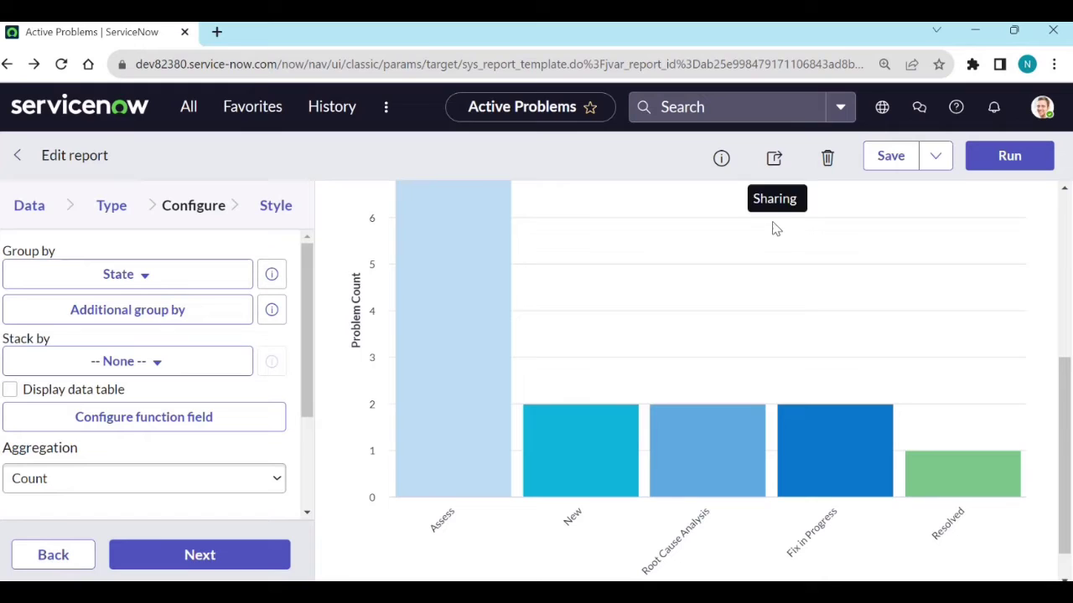
- Inspect the Save options and the Report info panel, then close them
left_click(926, 168)
left_click(925, 168)
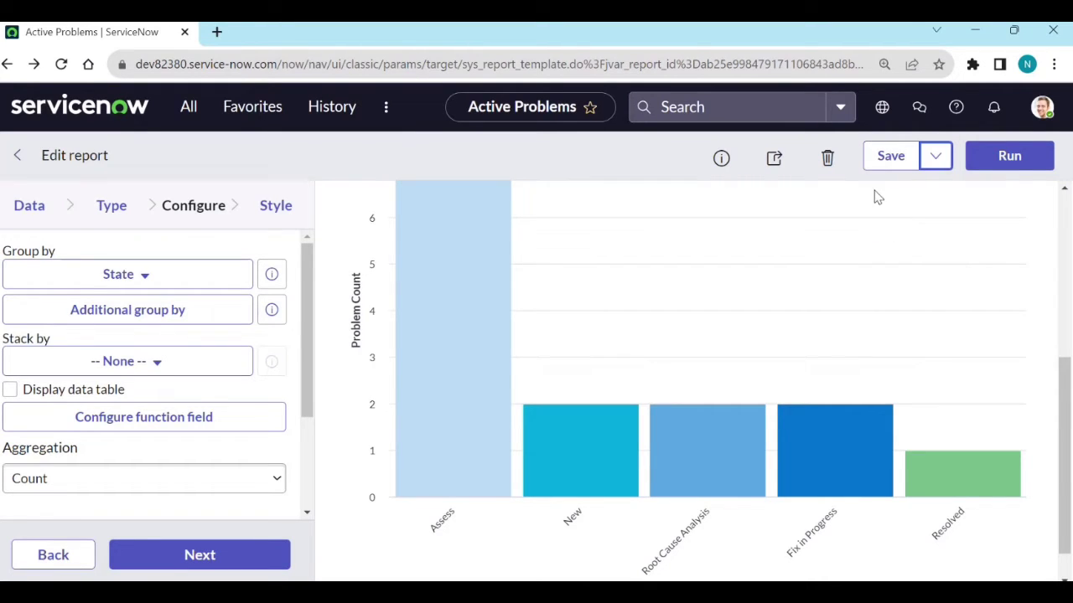
left_click(723, 161)
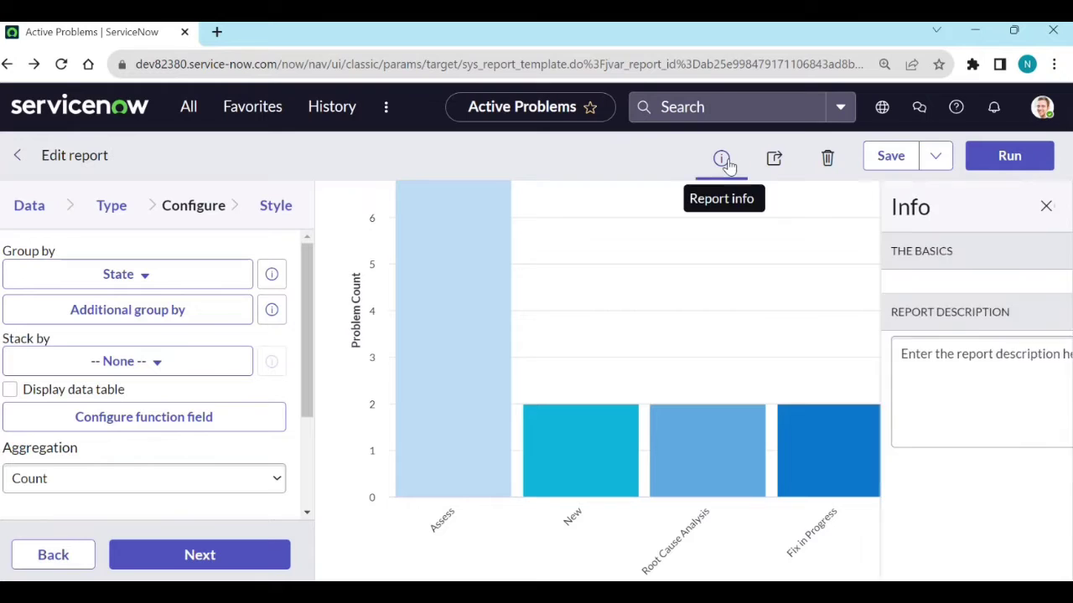
left_click(721, 159)
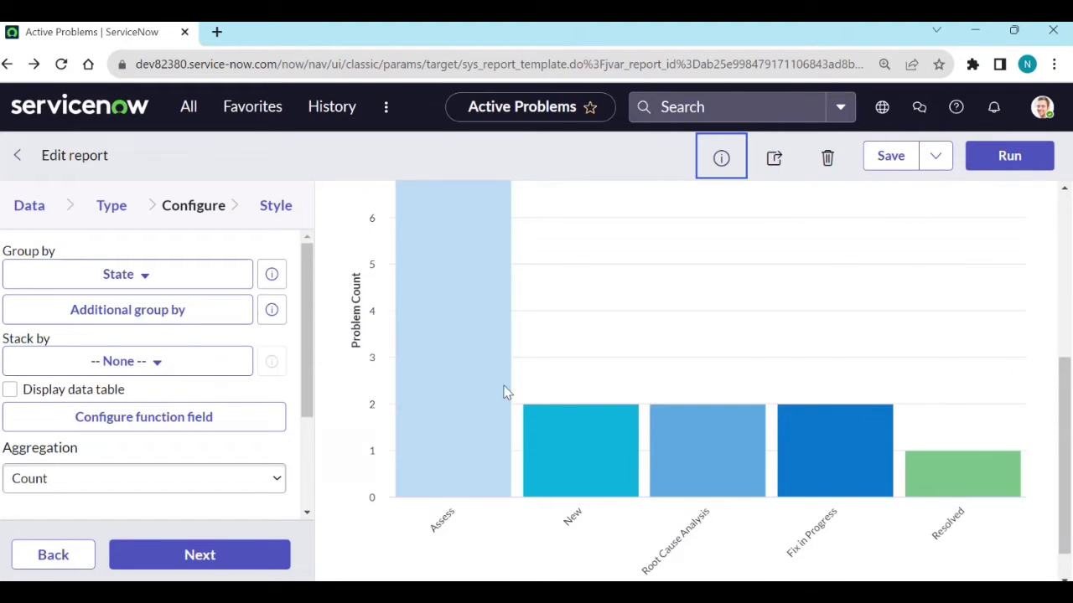
scroll(511, 393, "up", 2)
scroll(561, 404, "up", 3)
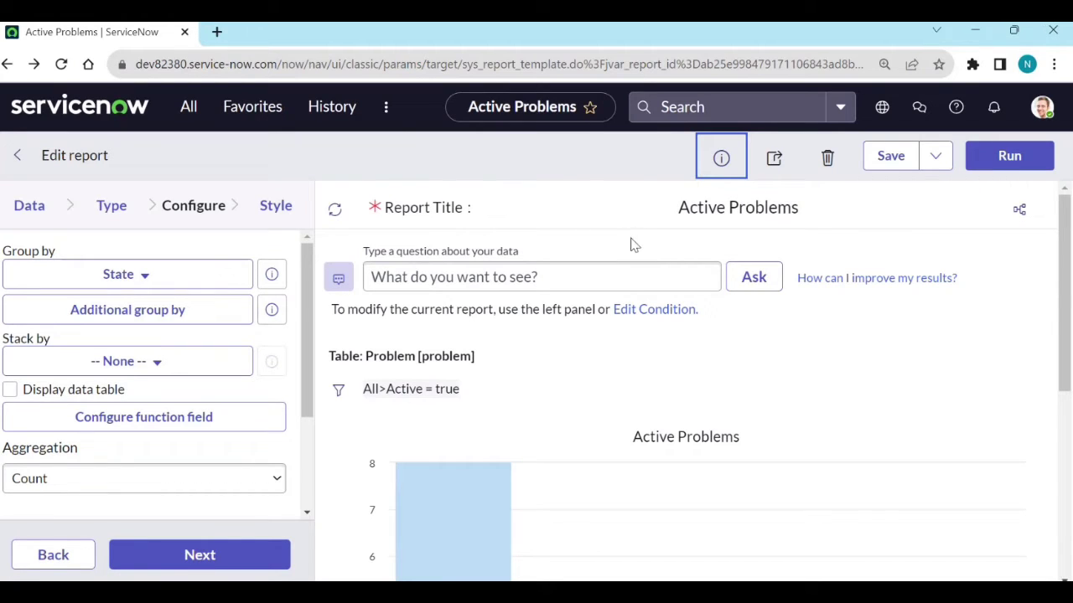
- Add a drilldown from the report structure and name it 'Active Problems in Pie'
left_click(1019, 209)
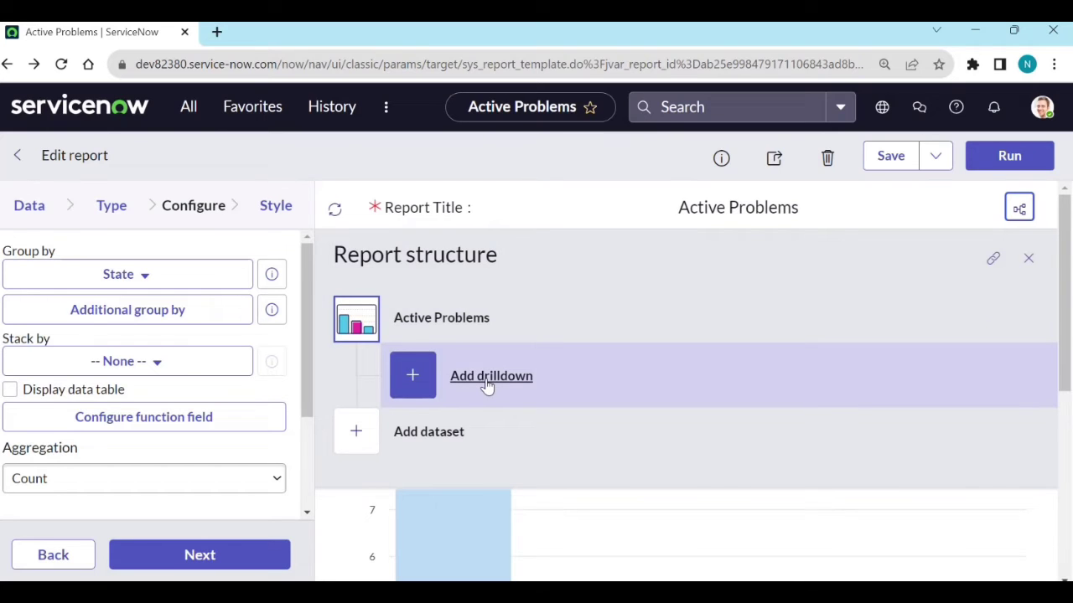
left_click(486, 382)
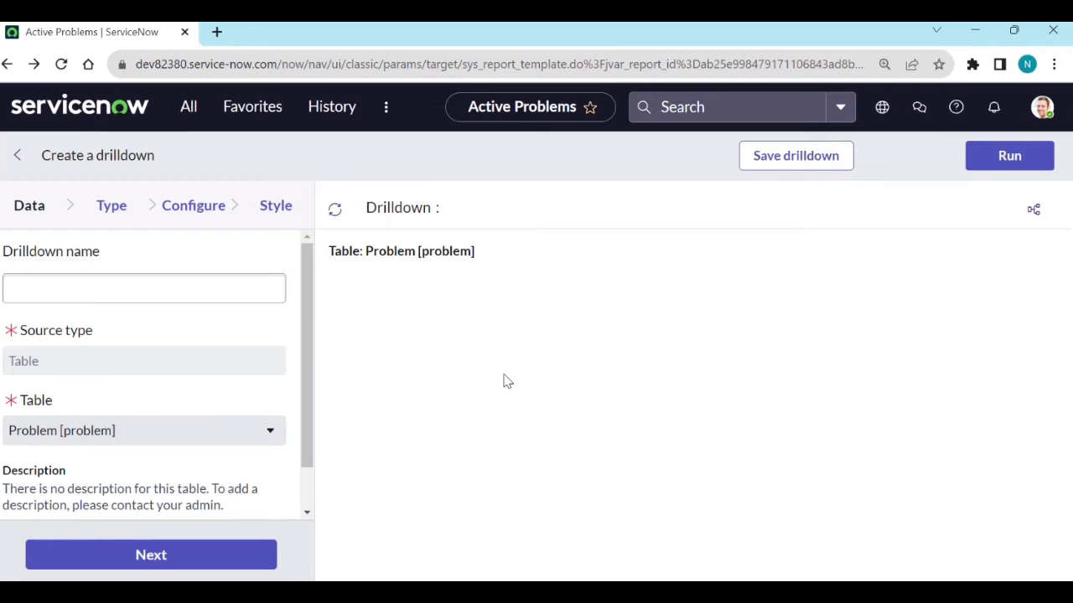
left_click(94, 293)
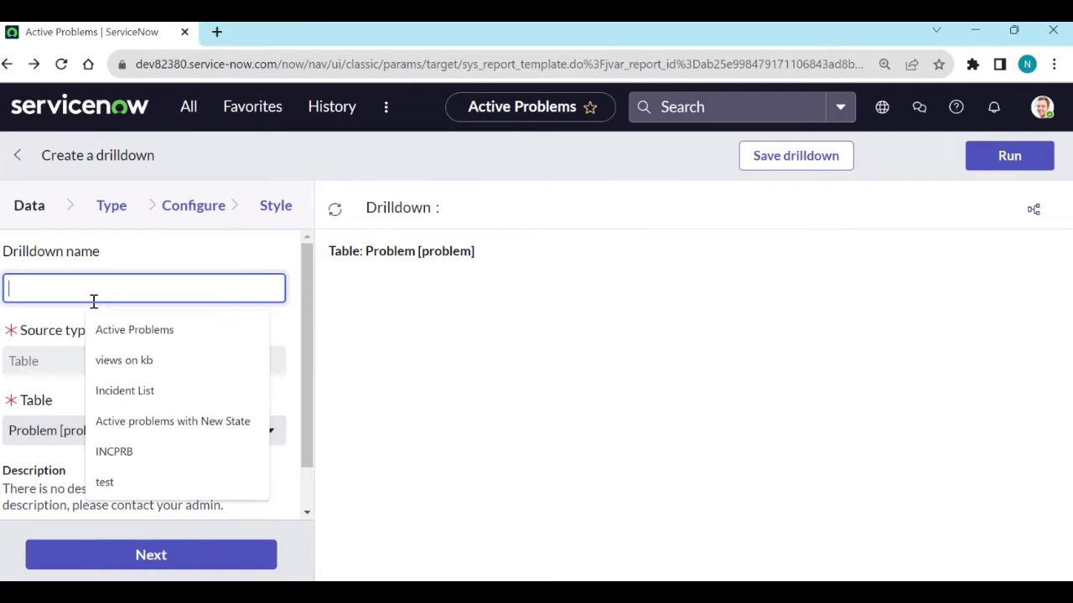
type("A")
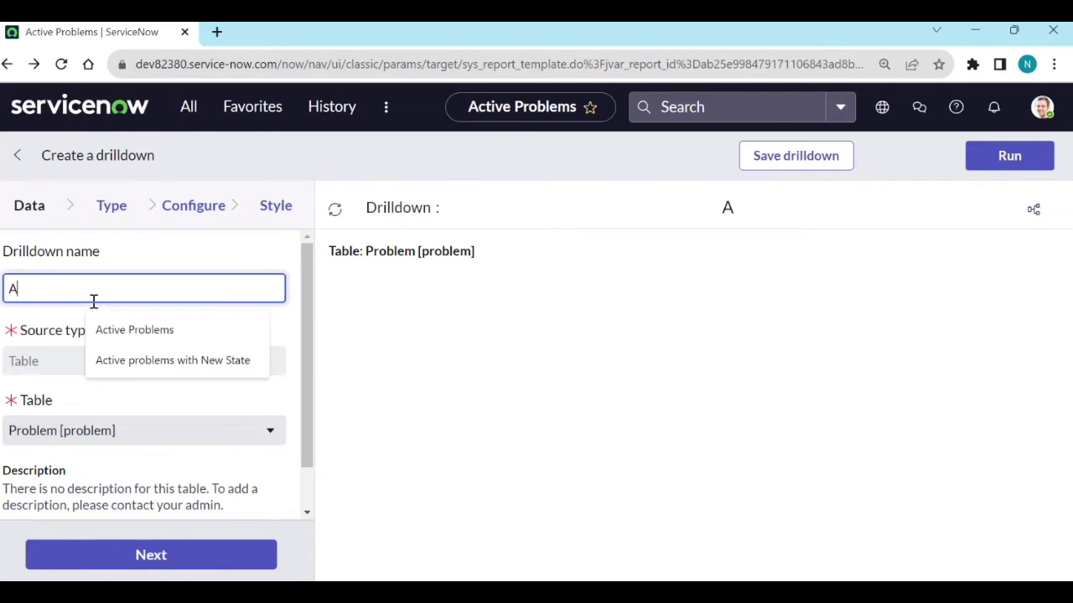
type("cive Pro")
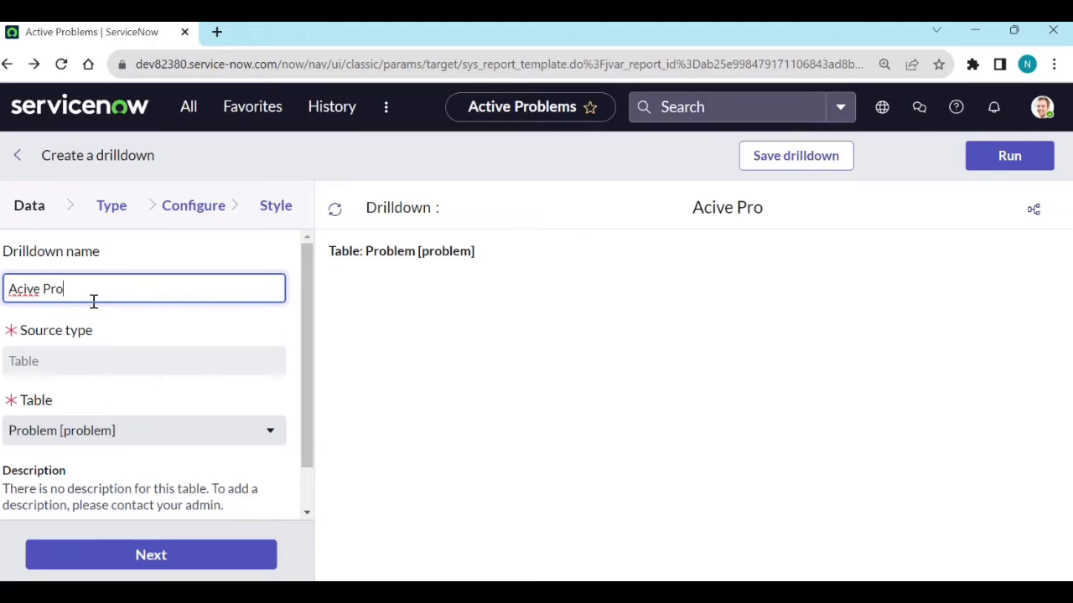
type("blems")
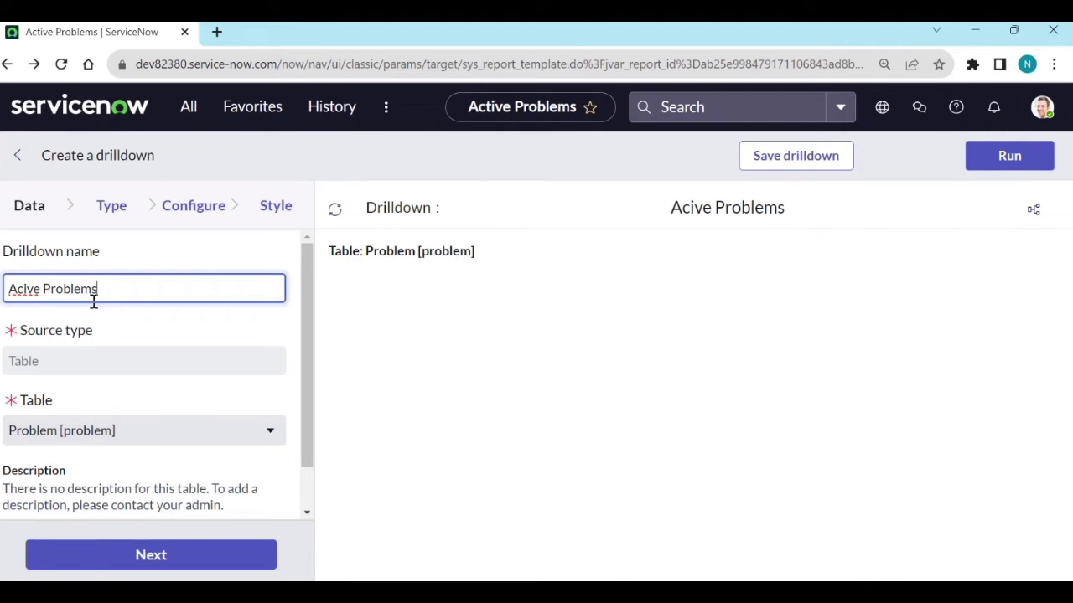
type(" by")
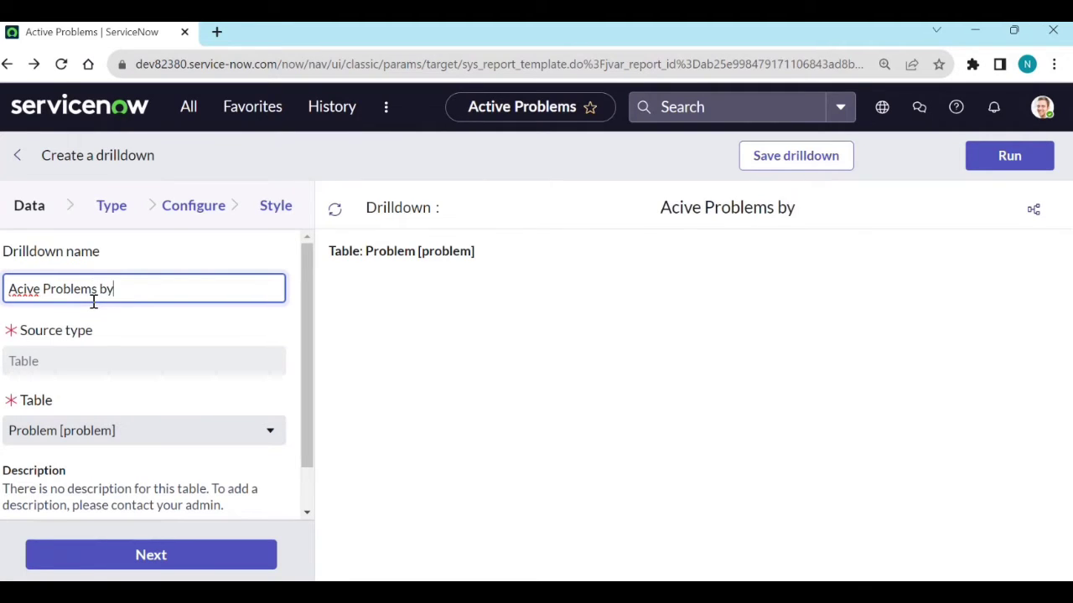
key("BackSpace")
key("BackSpace")
type("in Pi")
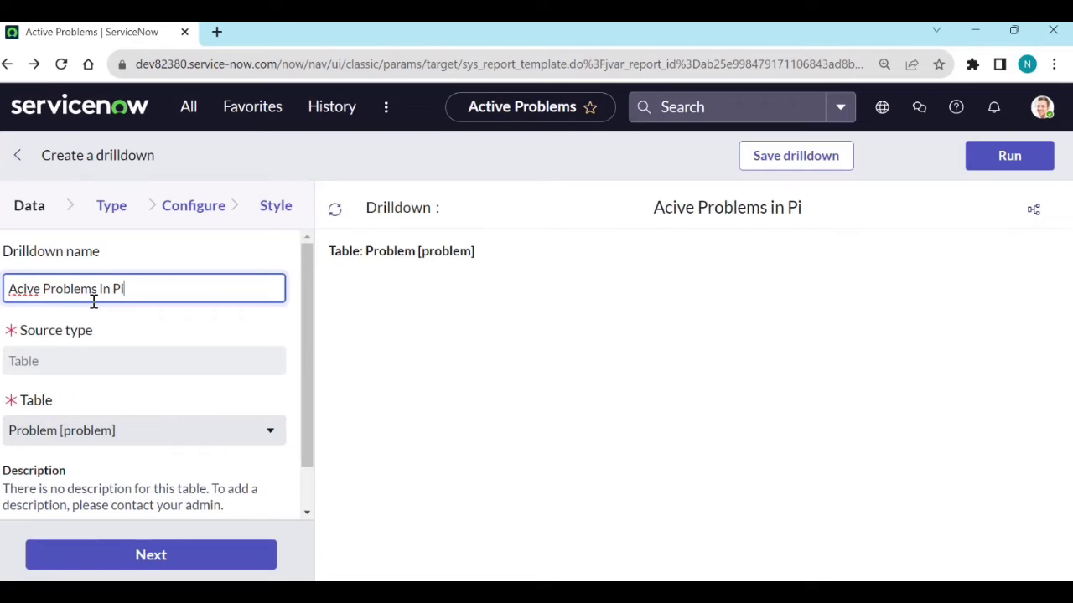
type("e")
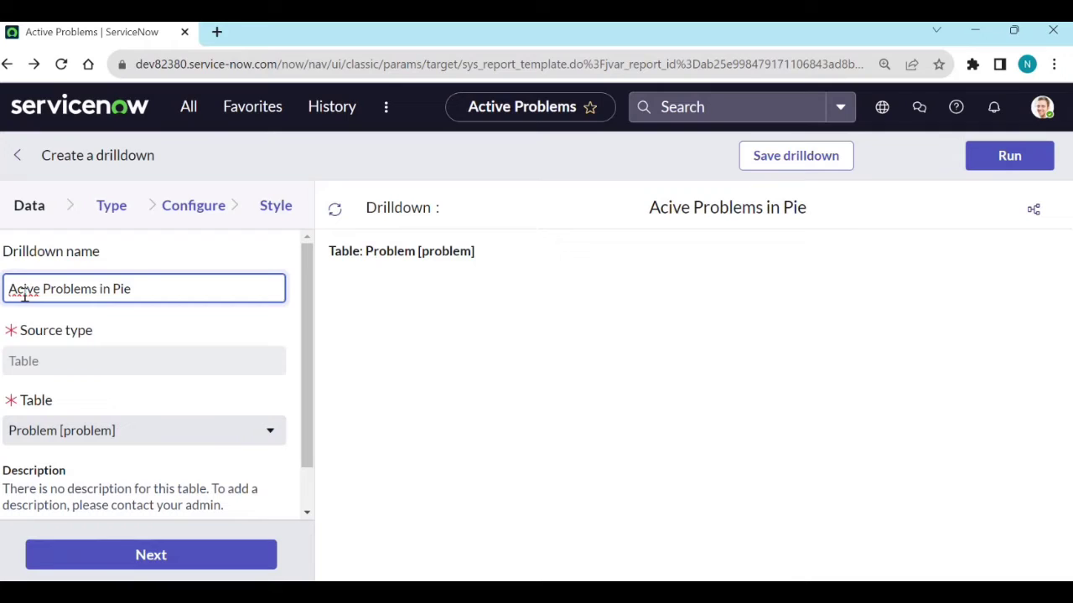
type("t")
left_click(402, 333)
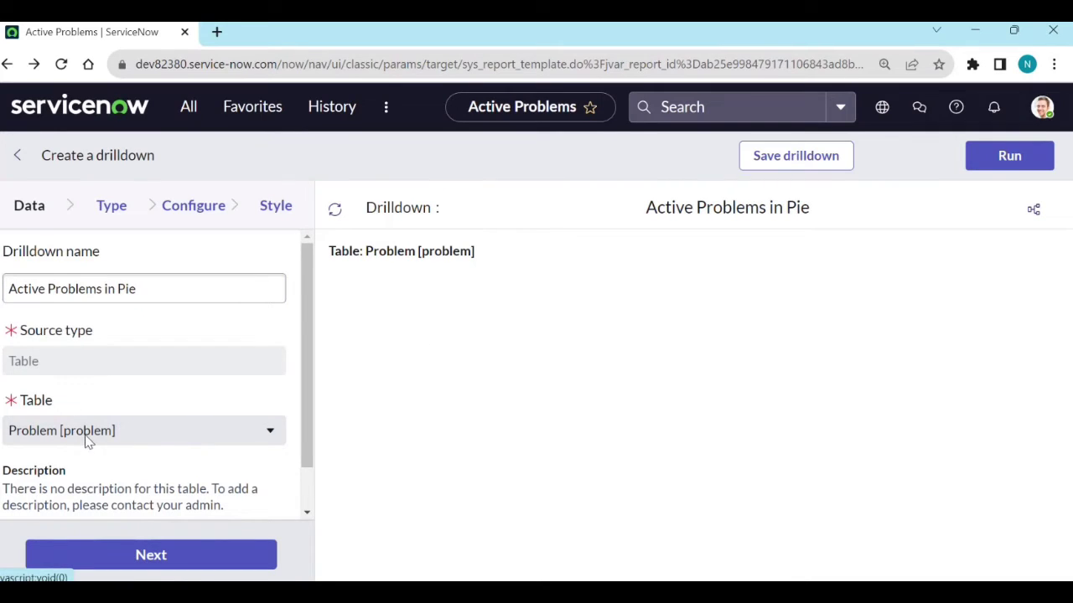
- Choose the Pie visualization for the drilldown and move to the Configure step
left_click(134, 553)
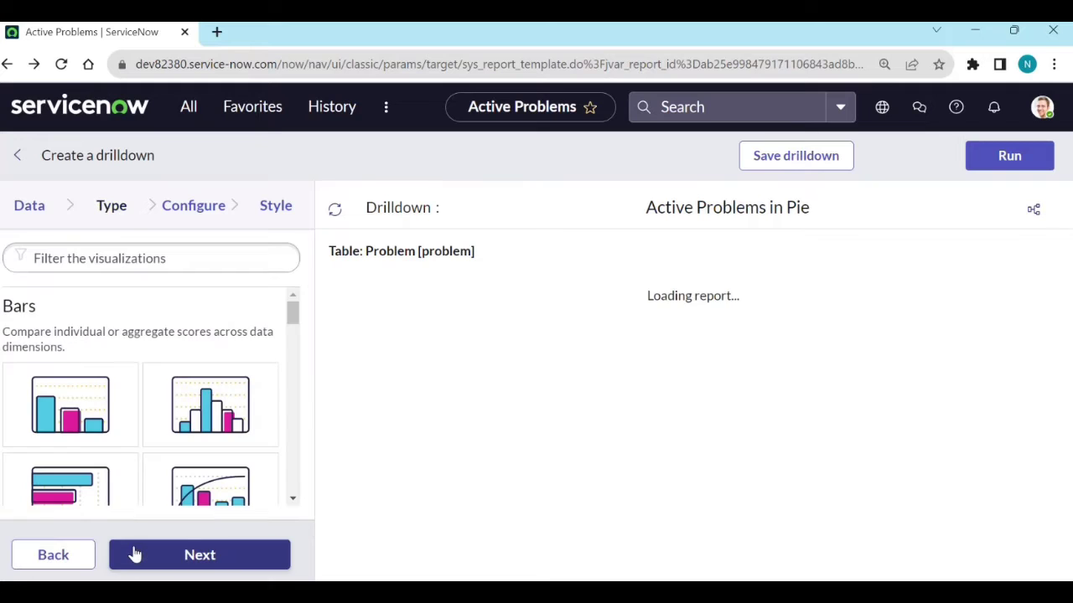
scroll(171, 394, "down", 5)
scroll(171, 402, "down", 2)
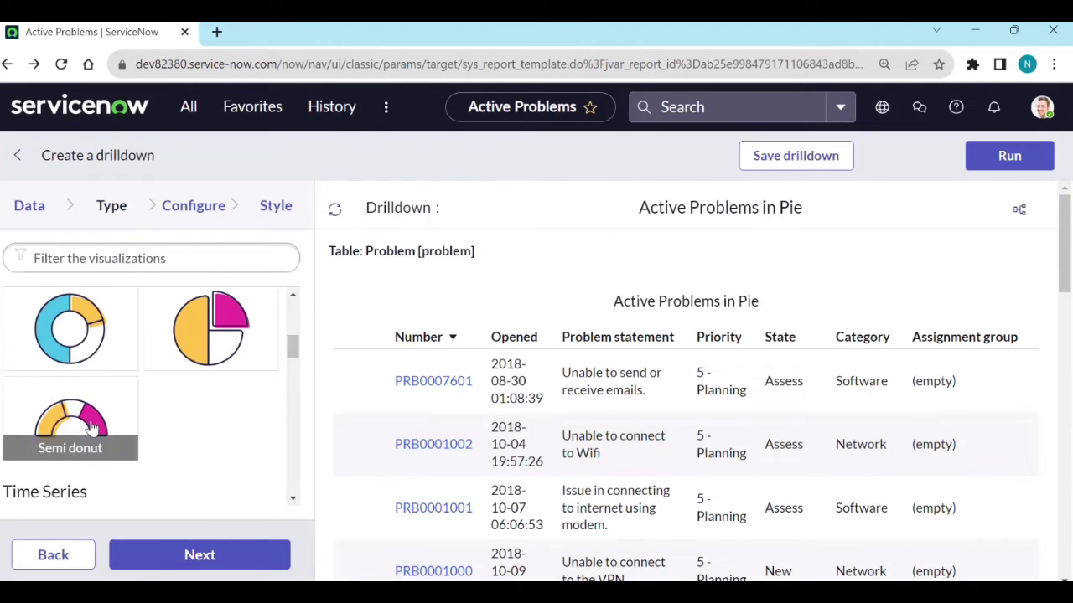
left_click(191, 336)
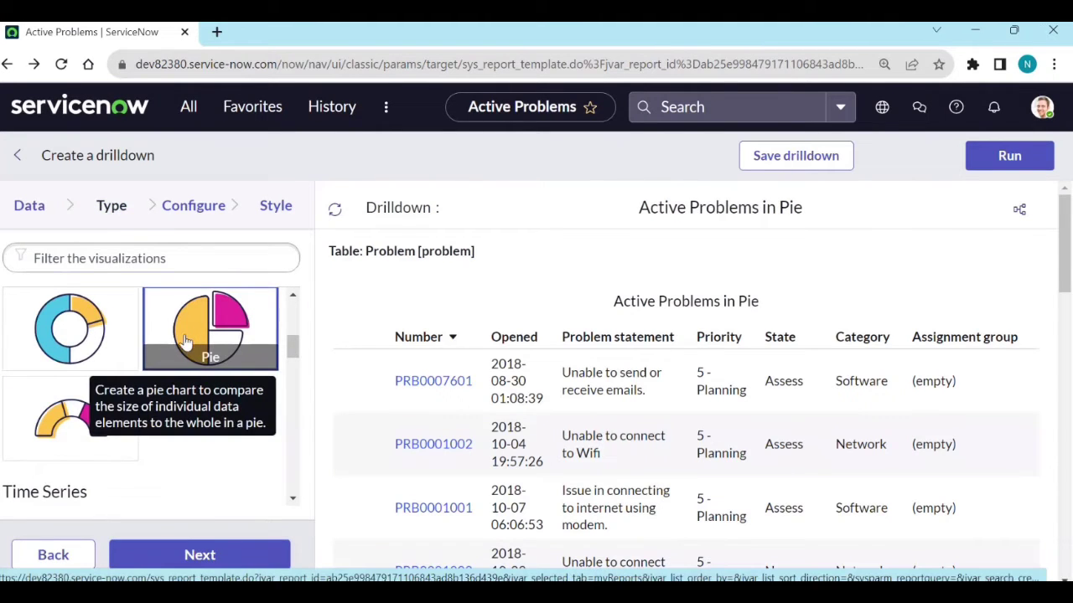
left_click(187, 557)
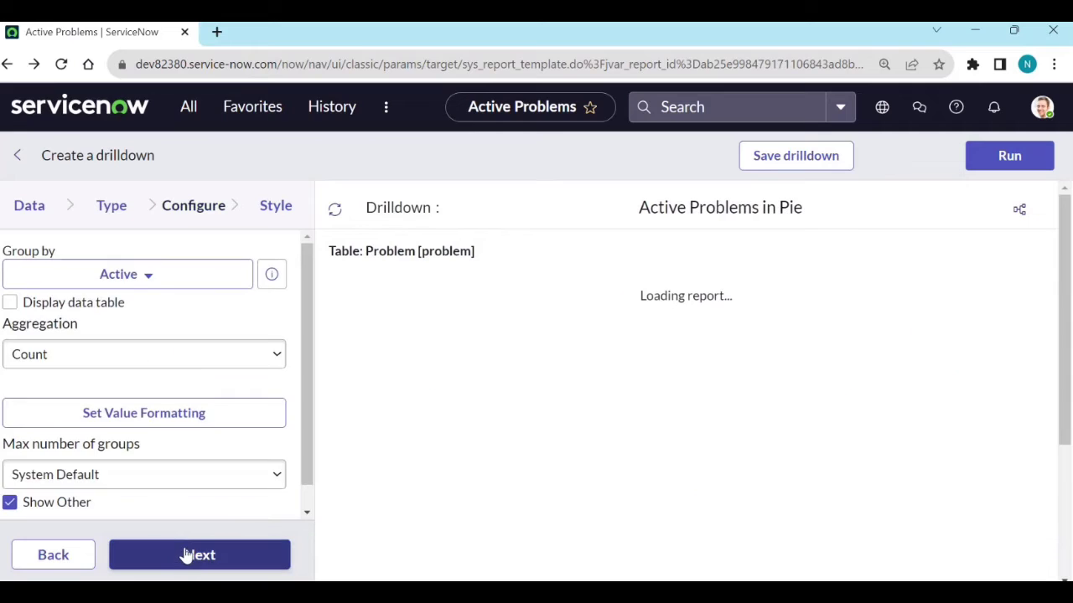
- Group the pie chart by Priority instead of State
left_click(133, 278)
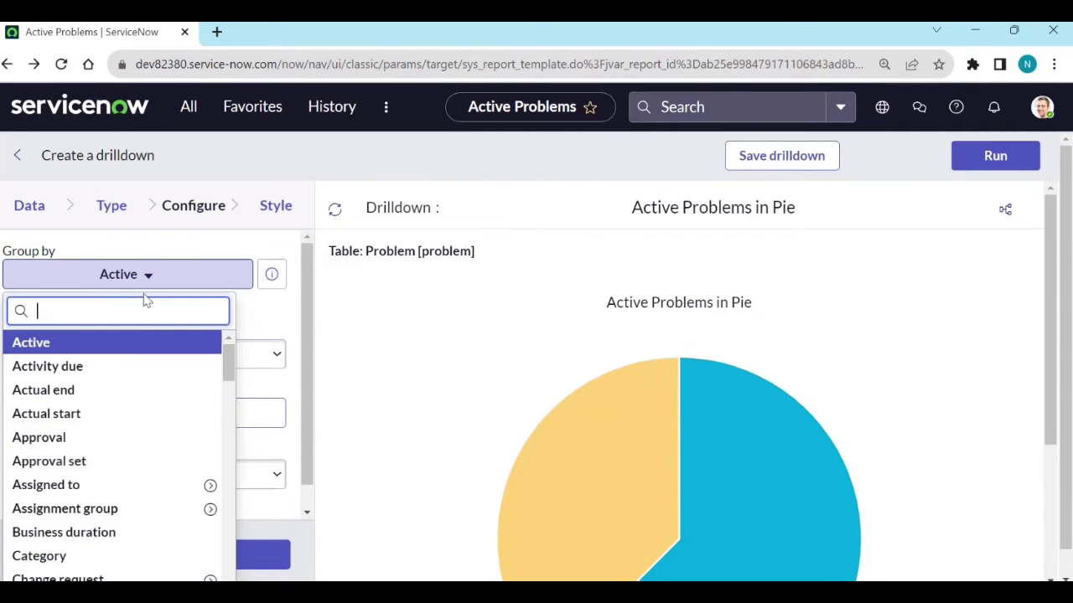
type("sta")
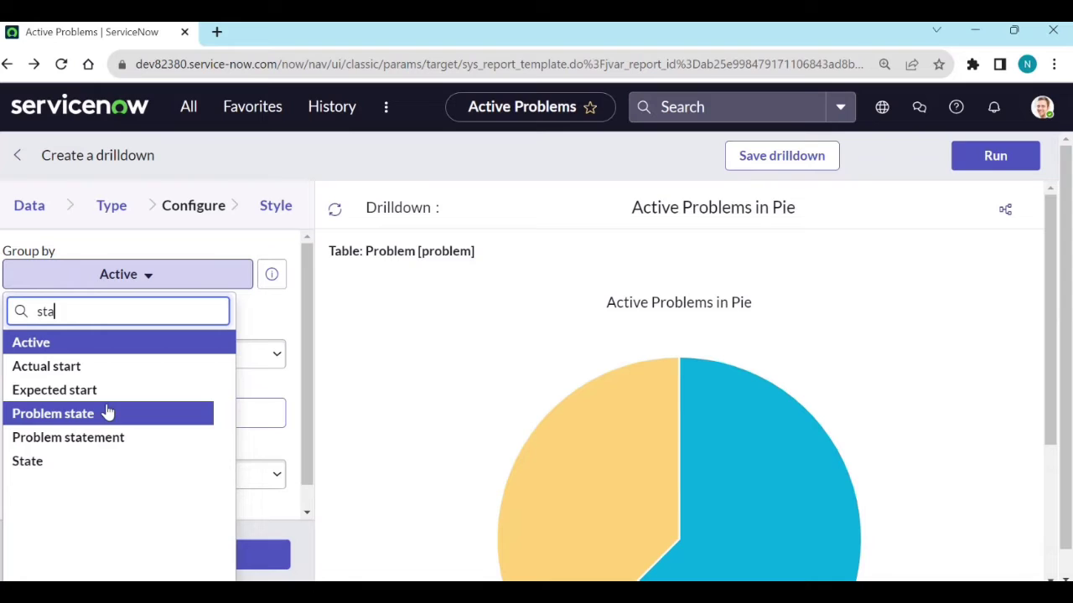
left_click(31, 466)
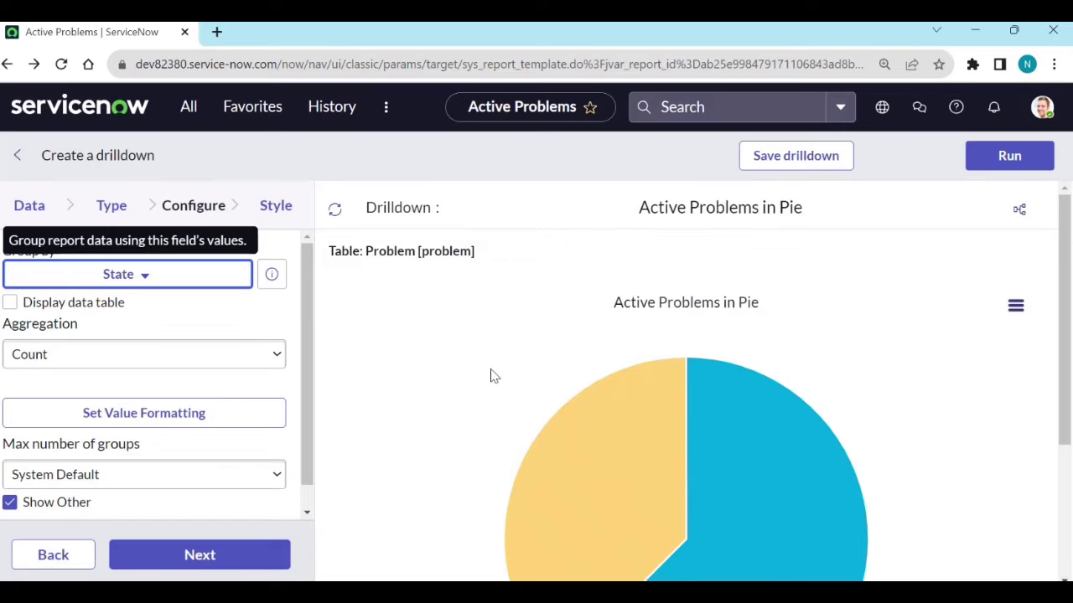
scroll(483, 387, "down", 2)
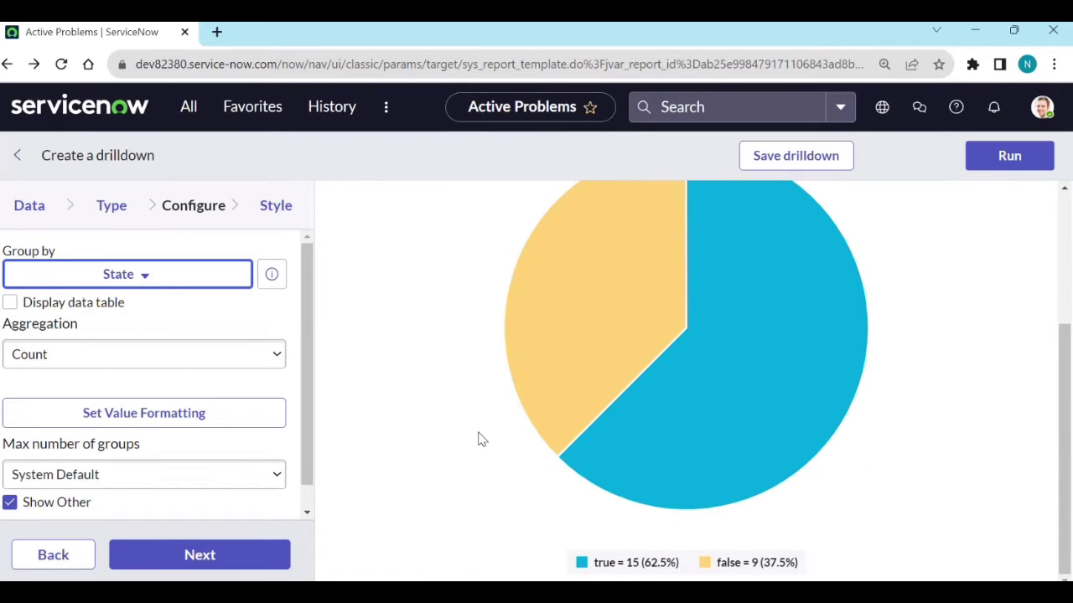
scroll(662, 430, "up", 2)
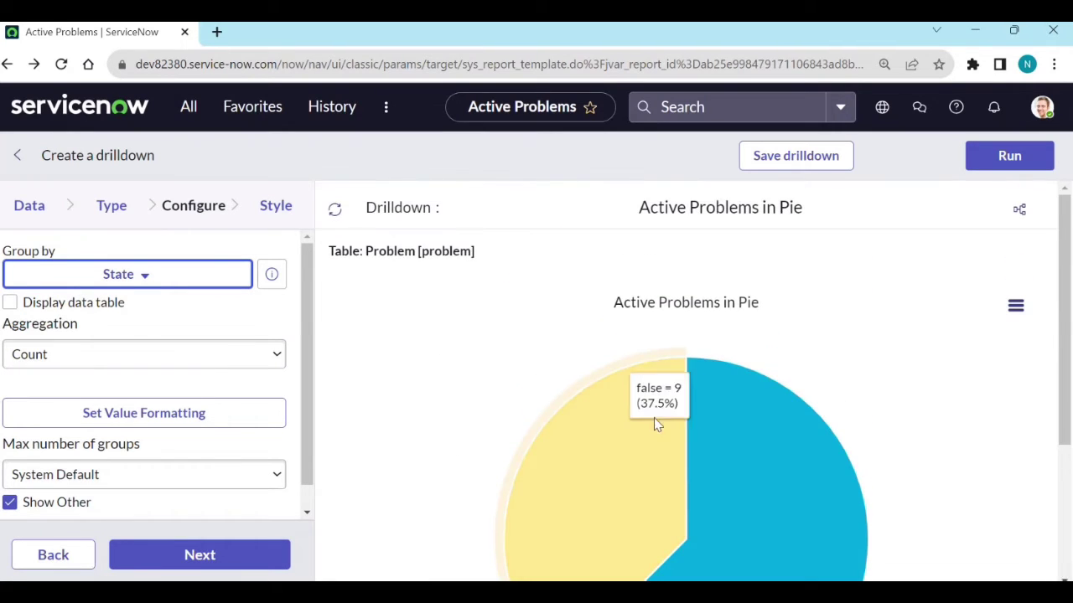
left_click(152, 286)
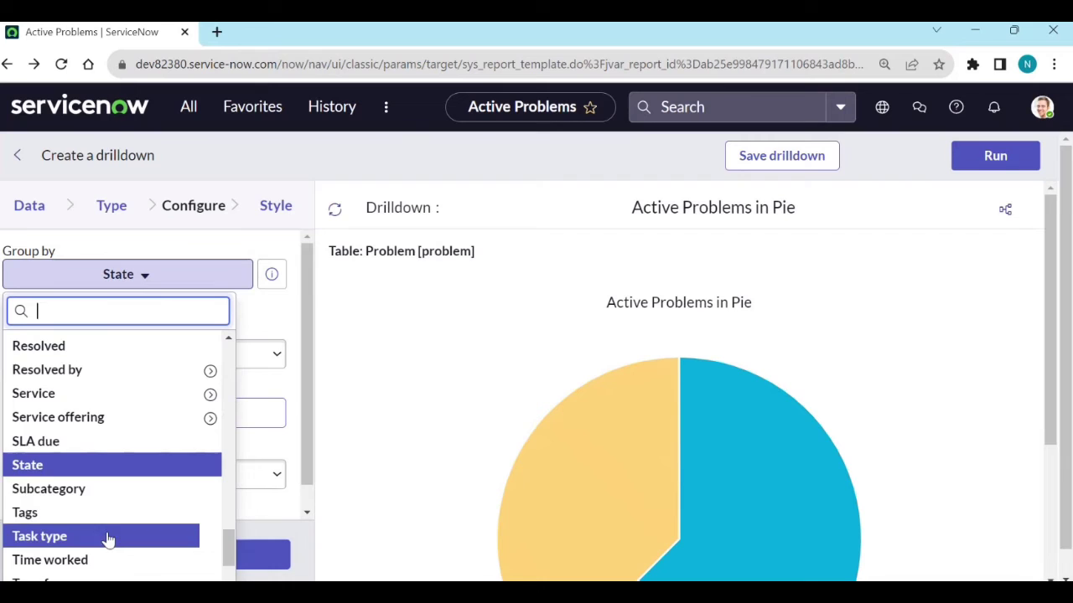
scroll(75, 394, "up", 1)
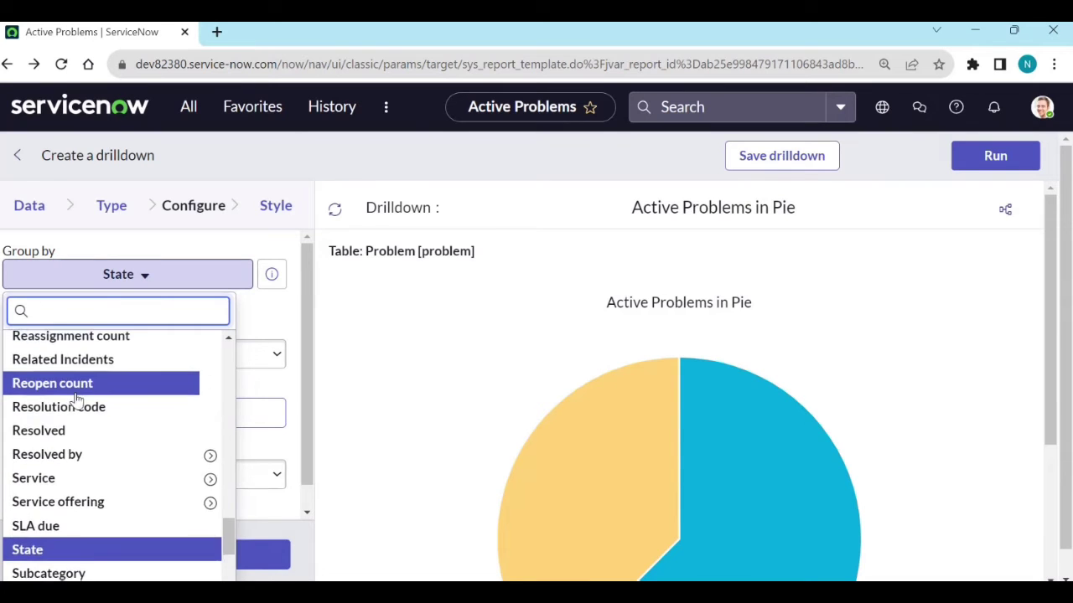
scroll(78, 399, "up", 2)
scroll(81, 405, "up", 1)
scroll(81, 435, "down", 2)
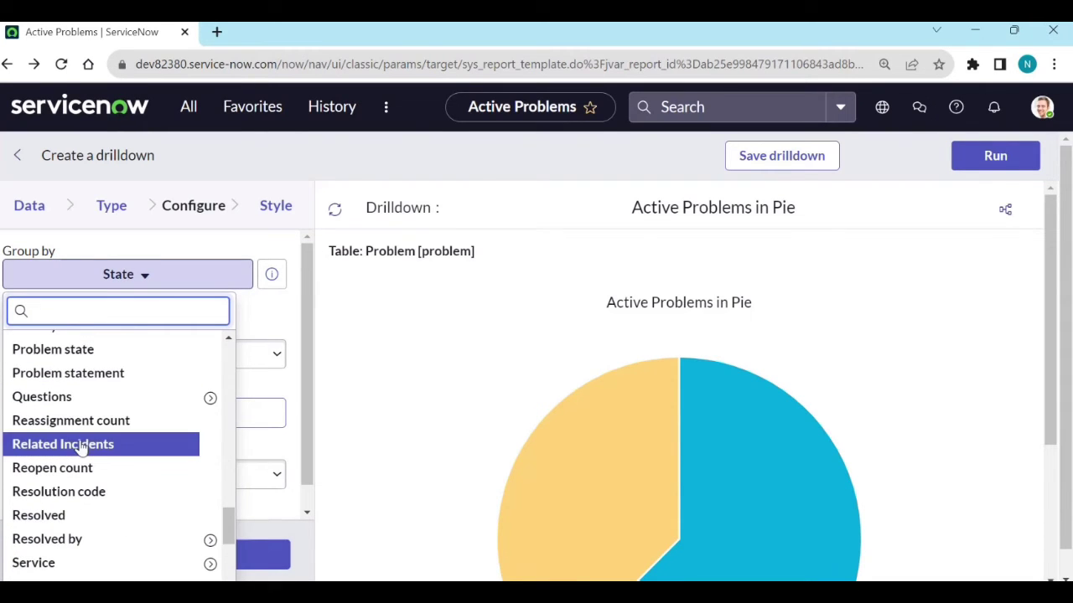
scroll(84, 436, "up", 2)
left_click(67, 410)
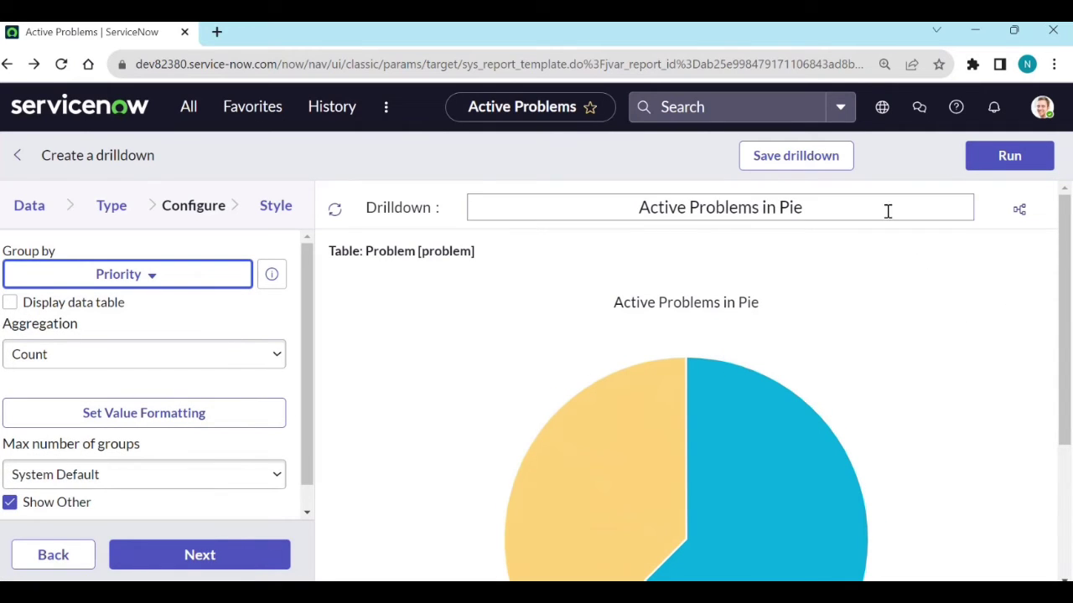
- Save the pie drilldown and test it by drilling into the New bar
left_click(763, 167)
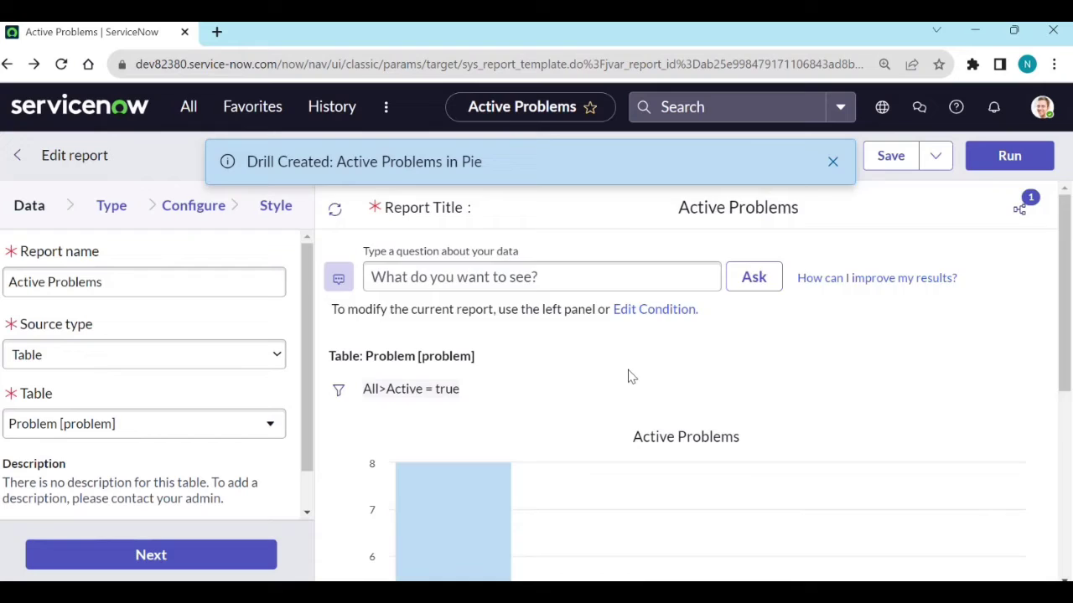
scroll(630, 376, "down", 4)
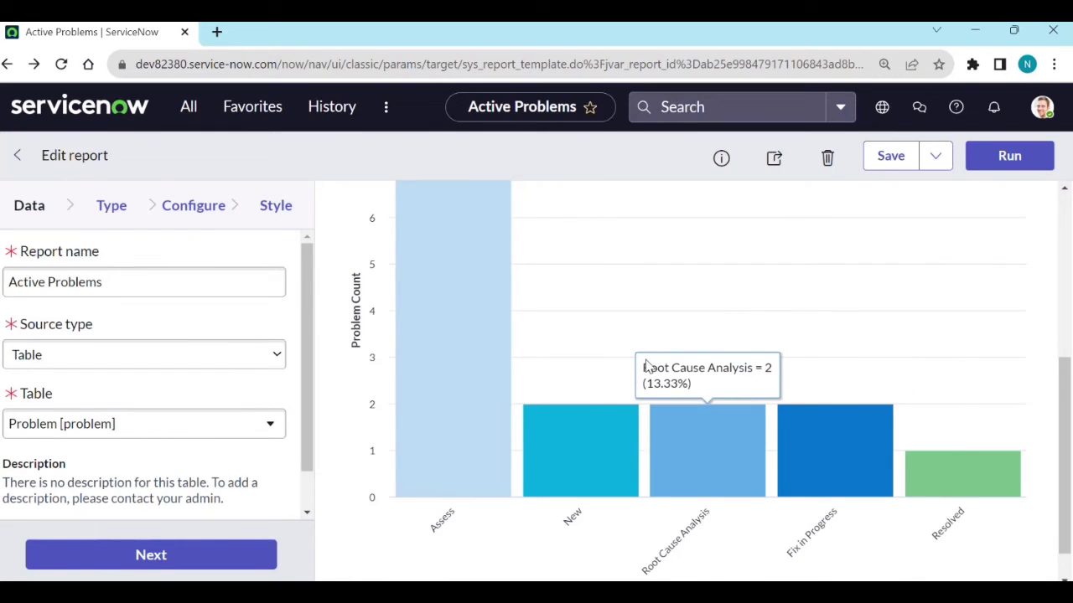
left_click(608, 459)
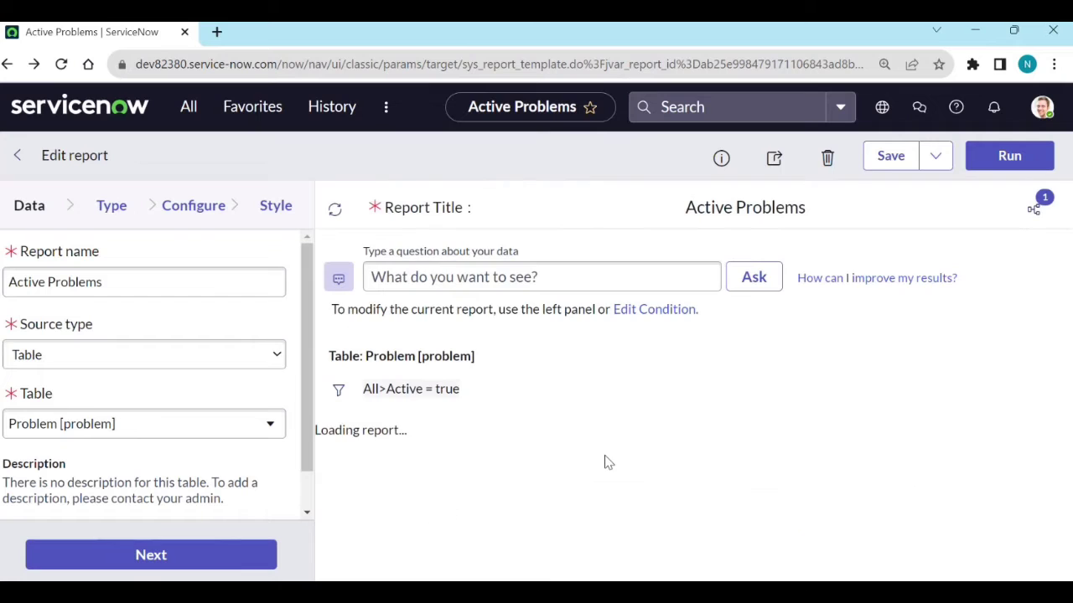
scroll(608, 463, "down", 2)
scroll(608, 463, "down", 3)
mouse_move(608, 462)
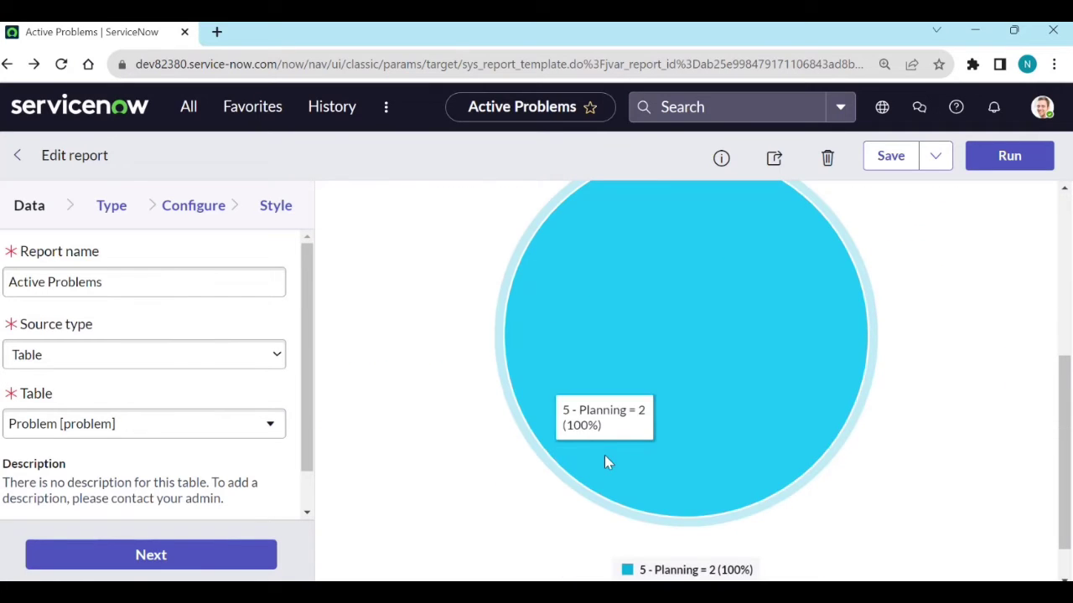
scroll(646, 441, "down", 1)
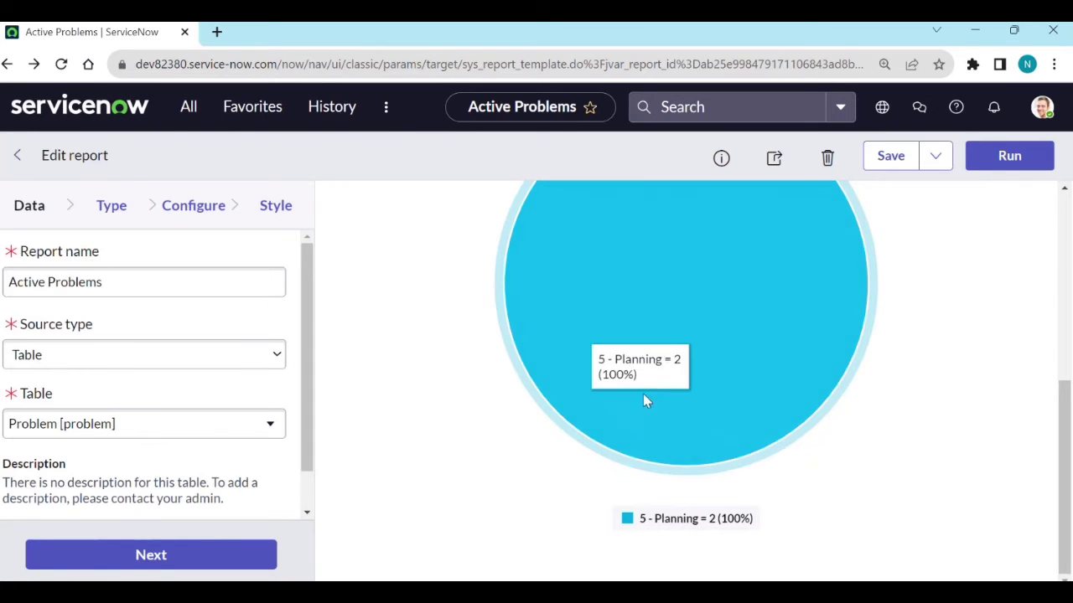
scroll(640, 414, "up", 5)
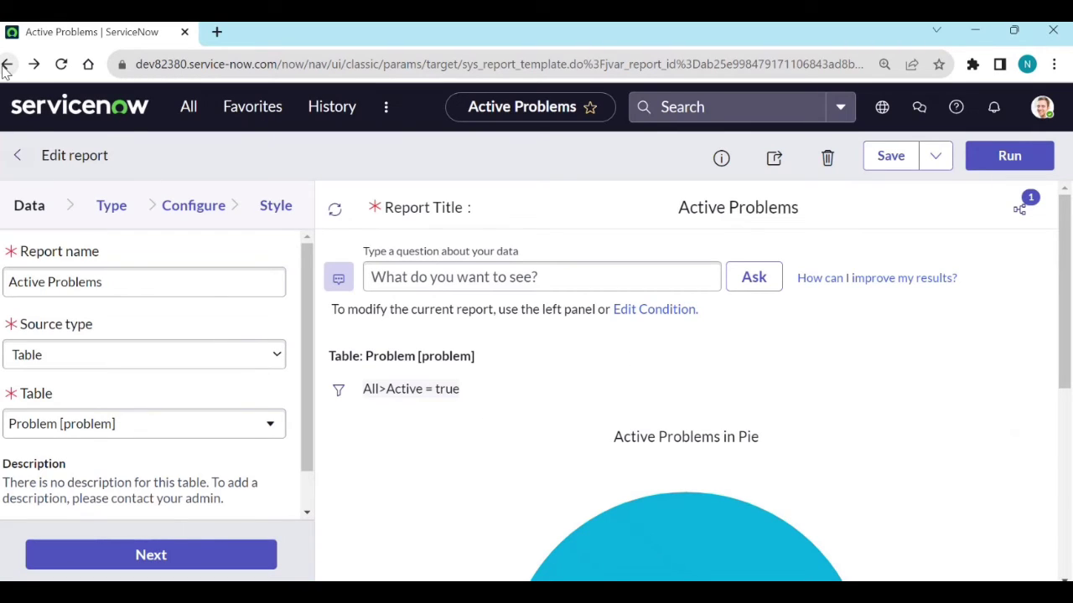
- Review the drilldown preview, then return to My reports
mouse_move(858, 480)
scroll(869, 450, "down", 1)
scroll(868, 456, "down", 3)
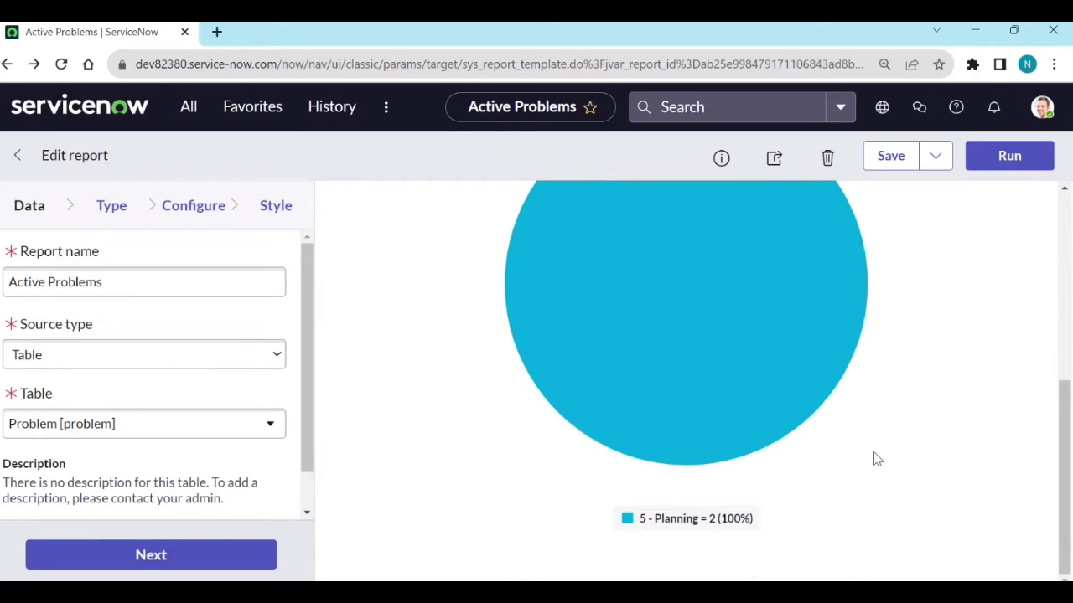
scroll(873, 459, "up", 5)
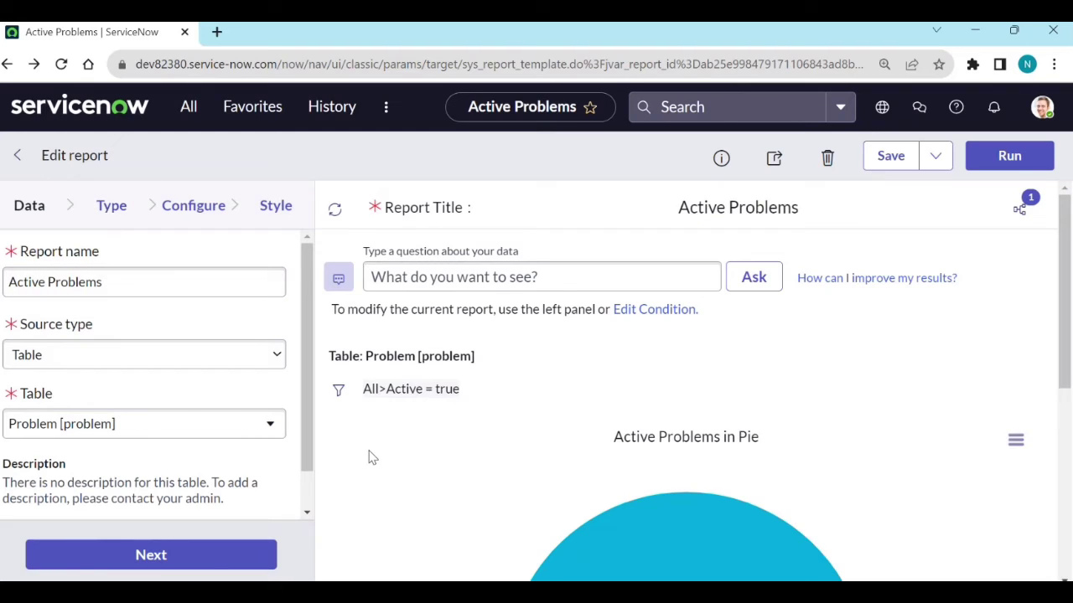
scroll(371, 455, "down", 1)
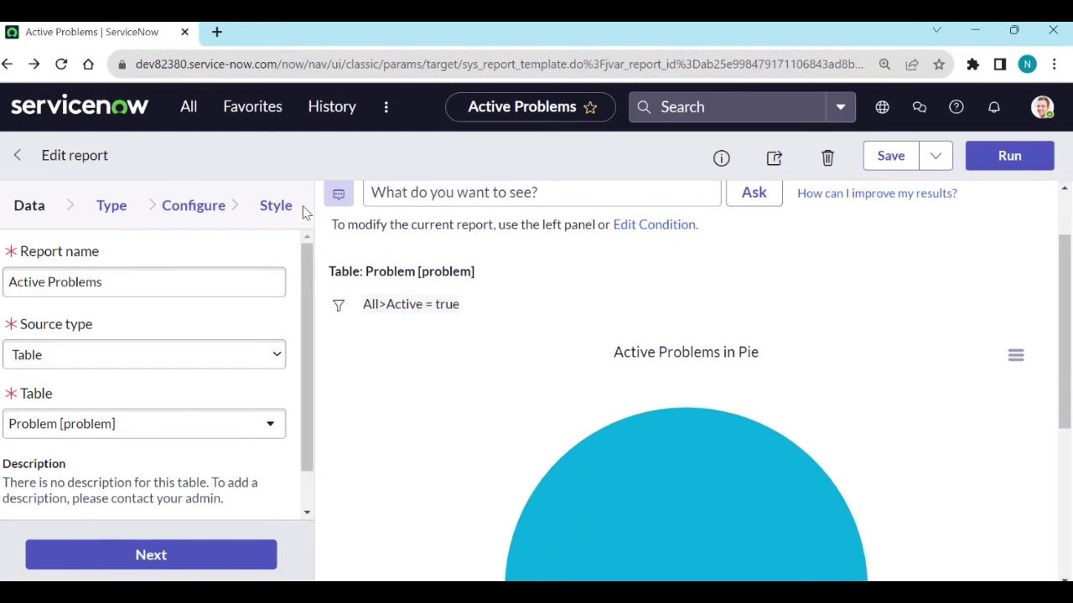
left_click(7, 65)
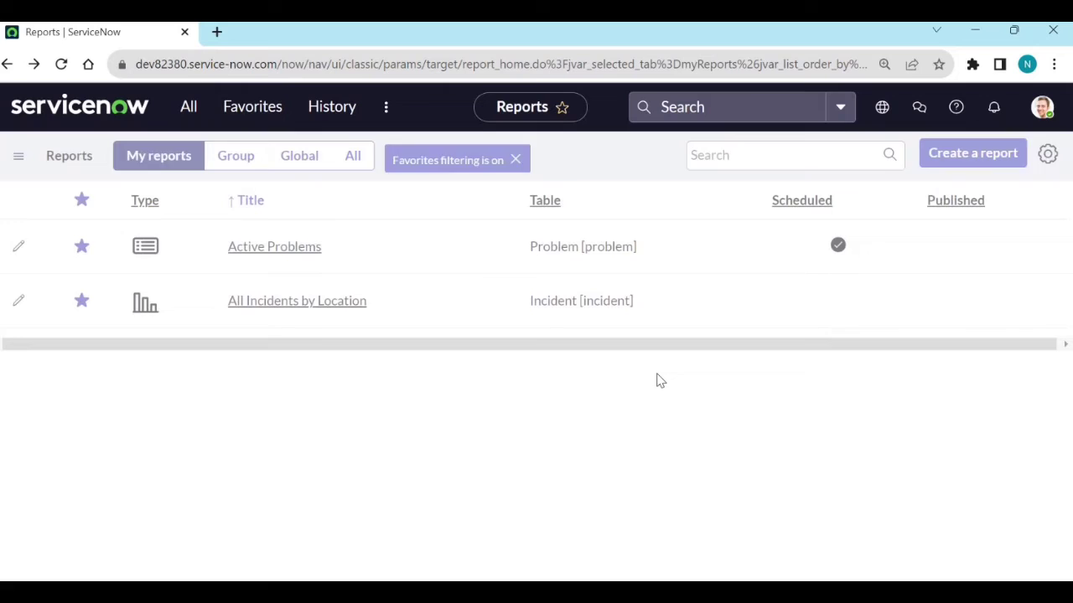
- Reopen Active Problems and check the bar chart and pie drilldown (7 Planning, 1 Low)
left_click(293, 248)
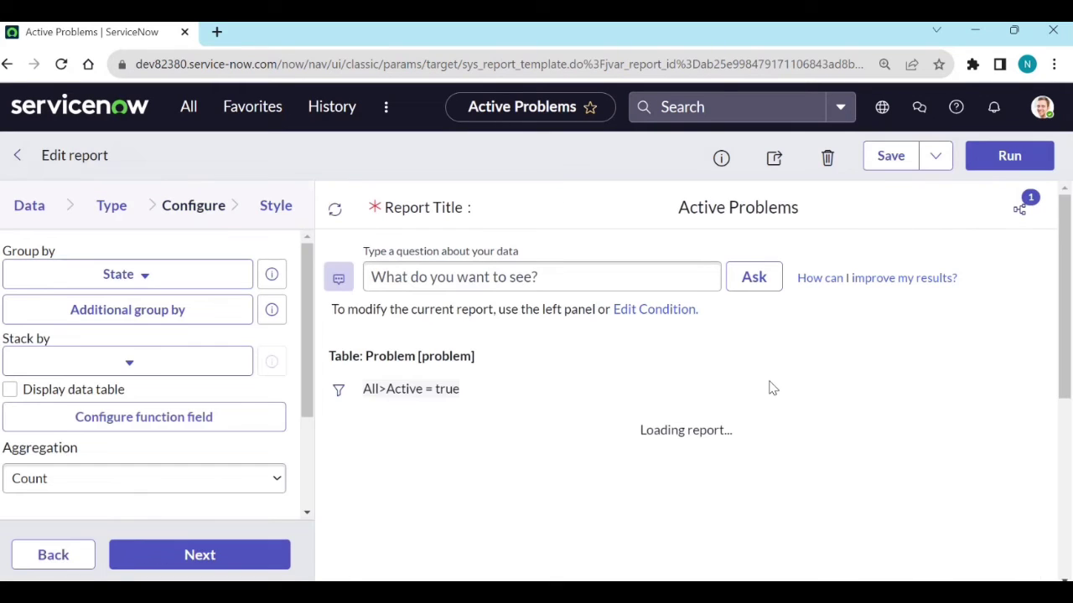
scroll(598, 395, "down", 2)
scroll(597, 402, "down", 1)
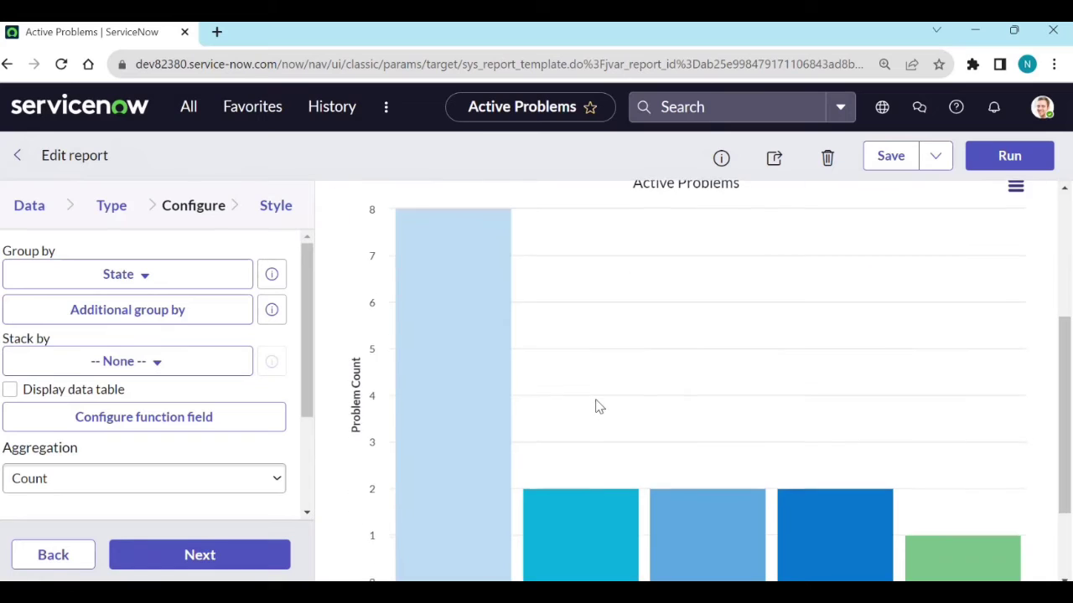
scroll(599, 427, "down", 2)
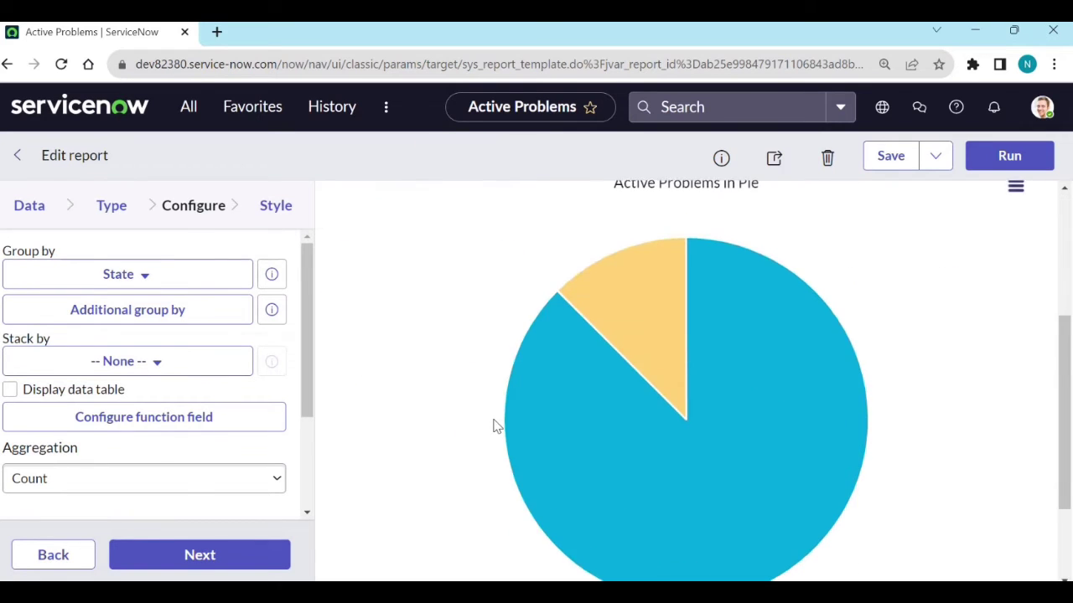
scroll(495, 425, "down", 2)
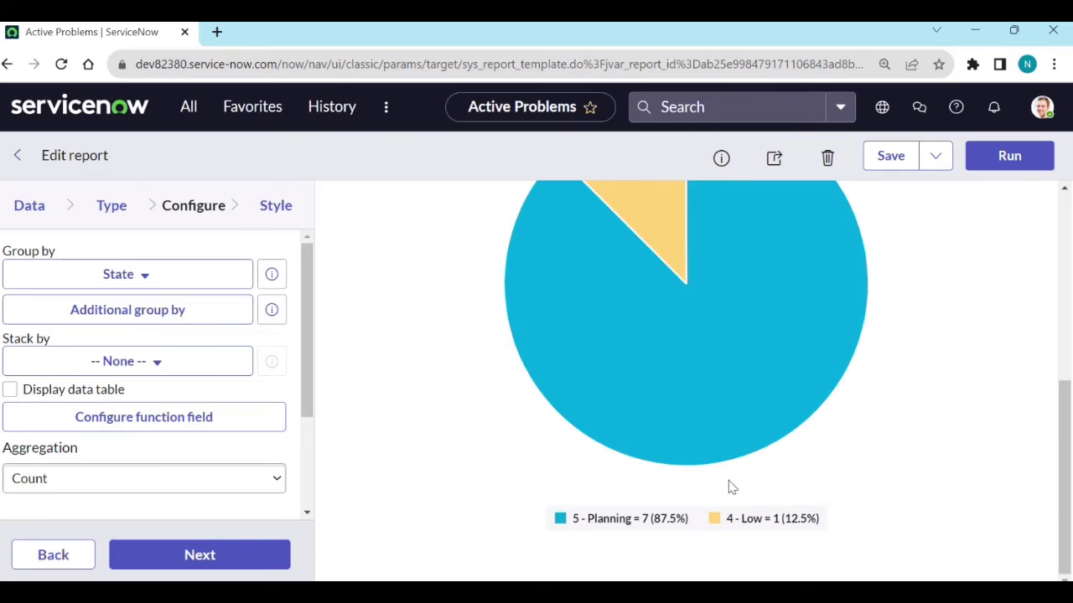
scroll(729, 486, "up", 2)
scroll(777, 360, "down", 2)
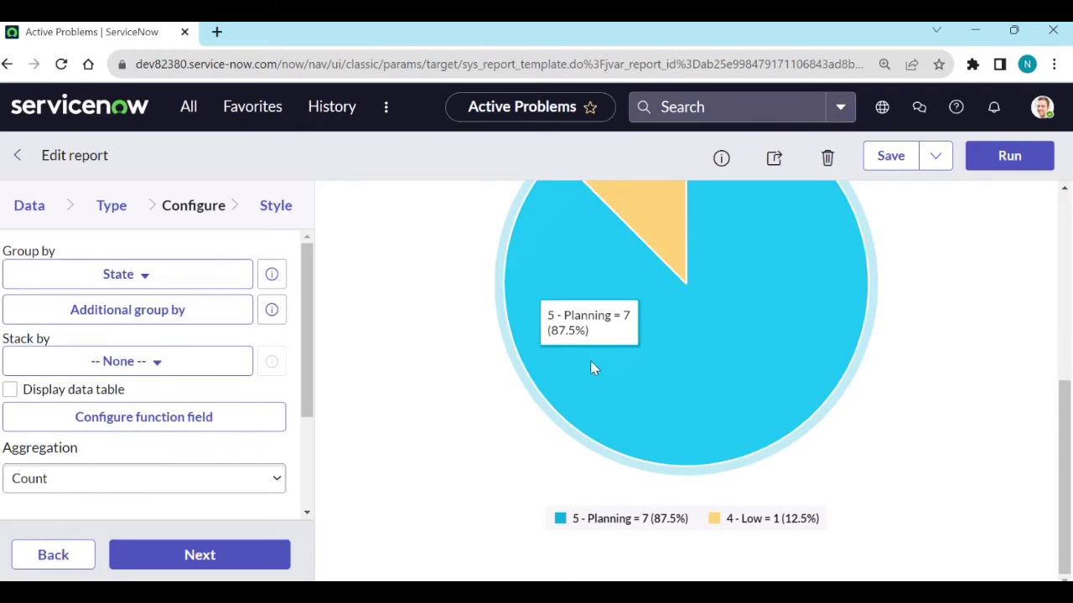
scroll(805, 430, "up", 5)
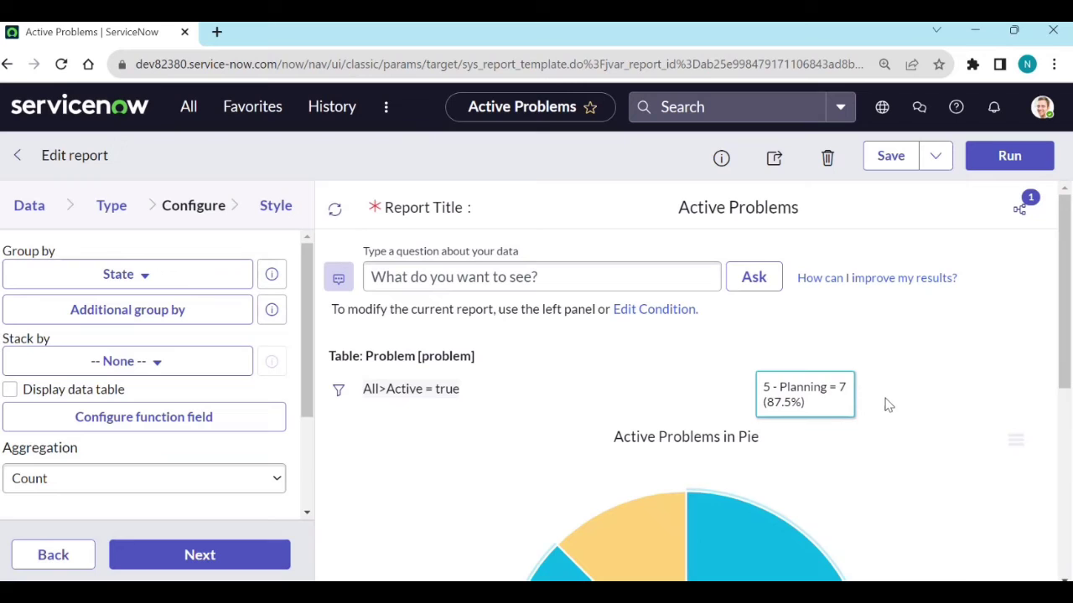
- Add a drilldown under the pie chart named 'Active Problems by active'
left_click(1030, 211)
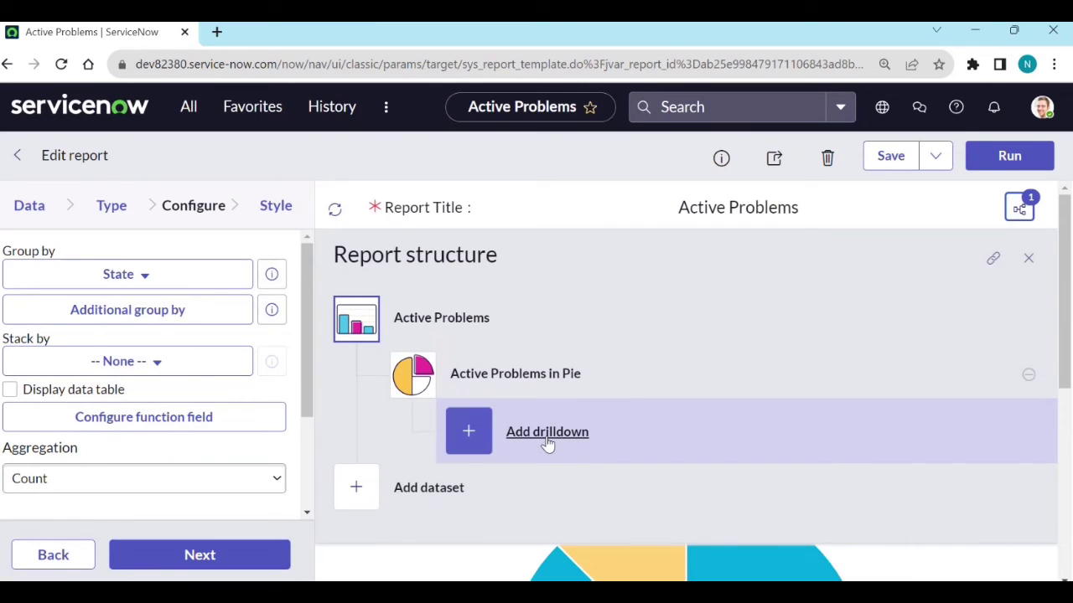
left_click(546, 435)
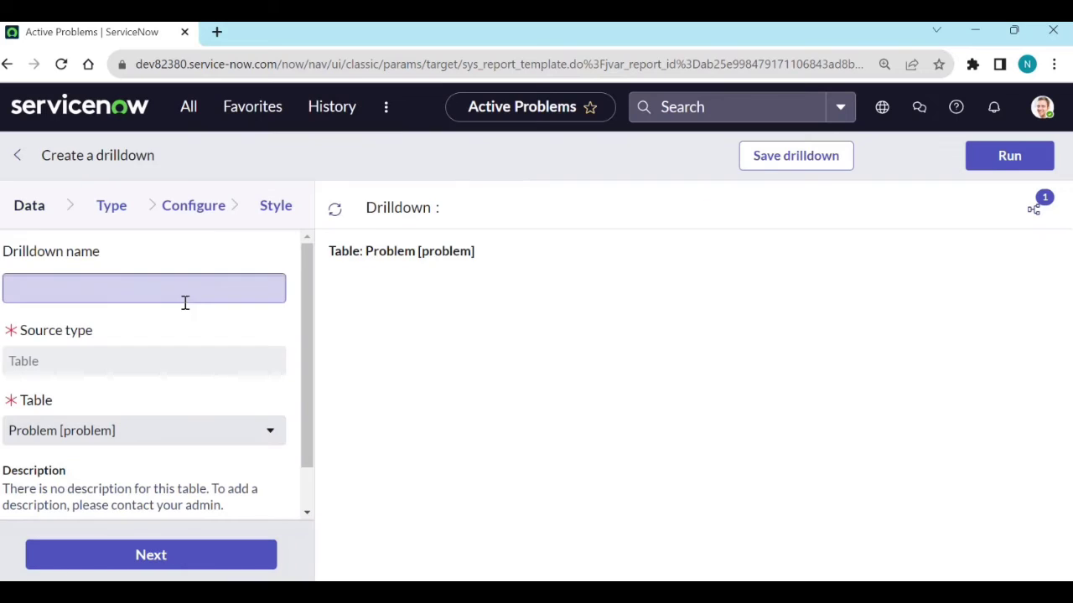
left_click(160, 300)
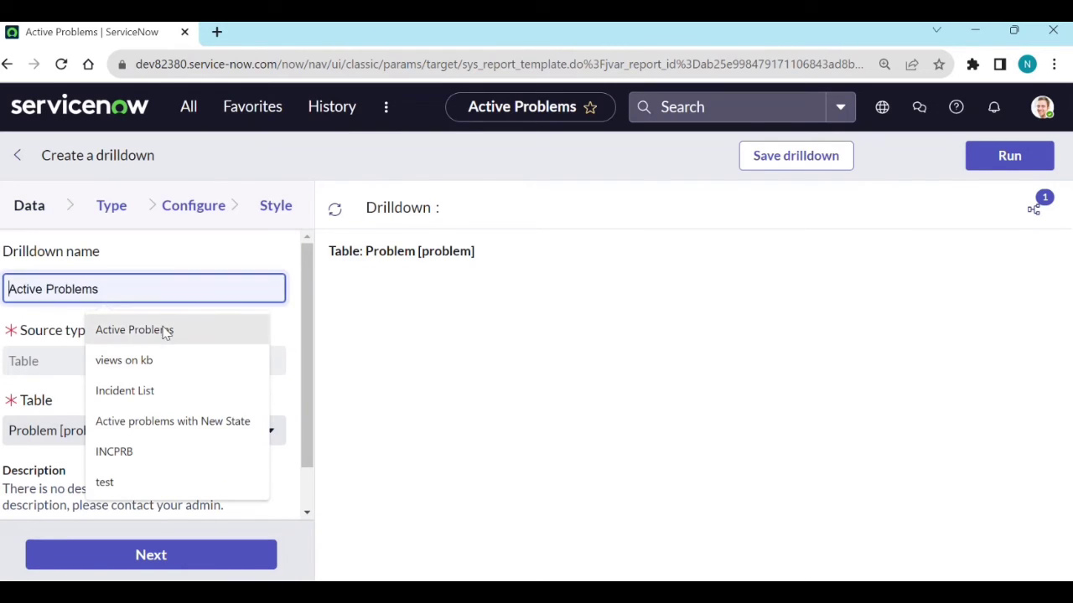
left_click(163, 331)
type("b")
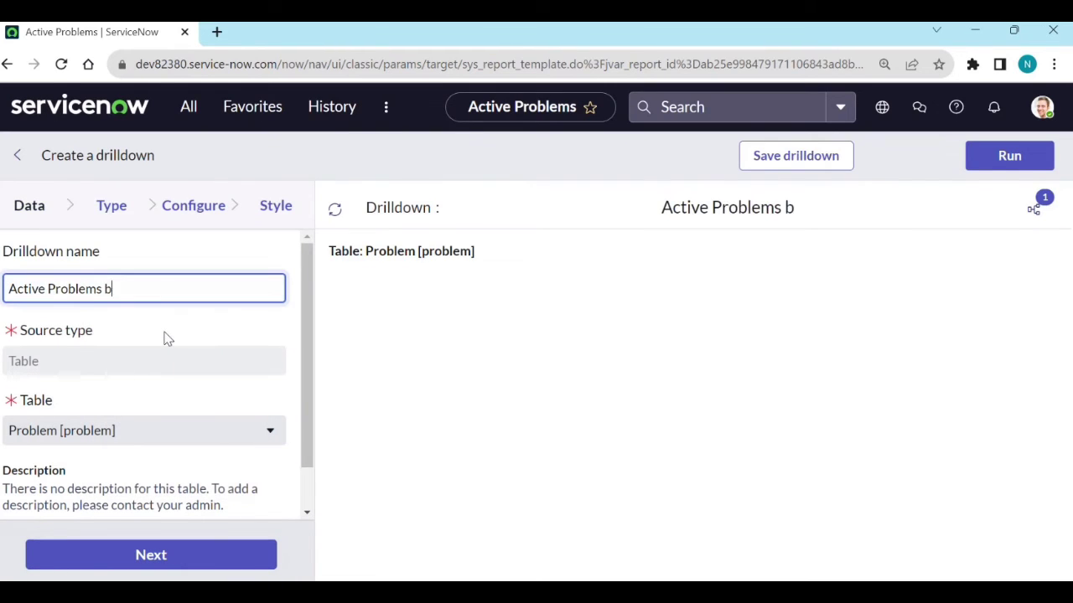
type("y")
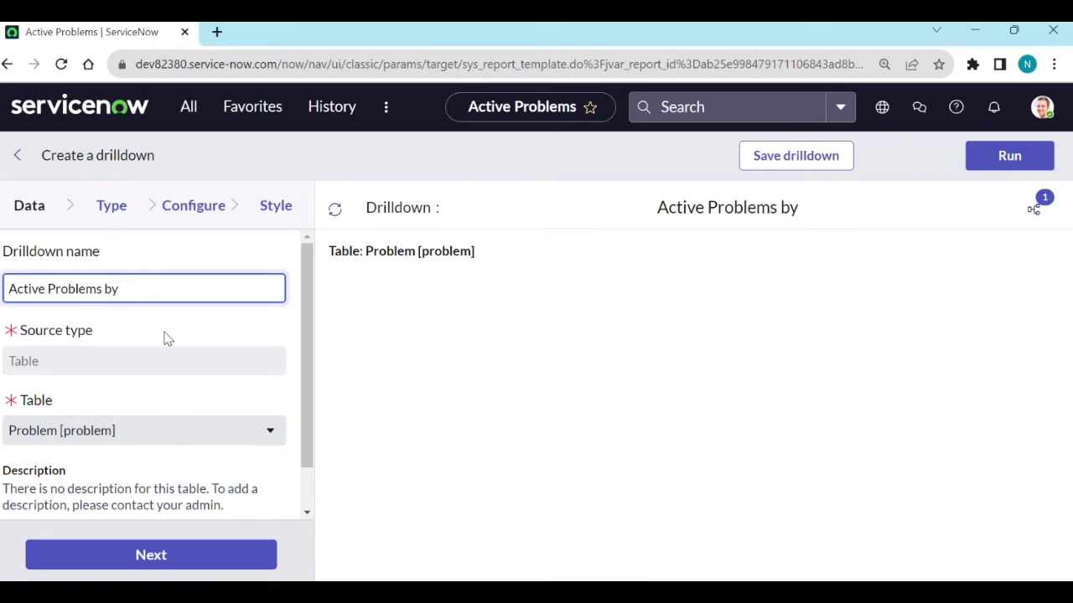
type("activ")
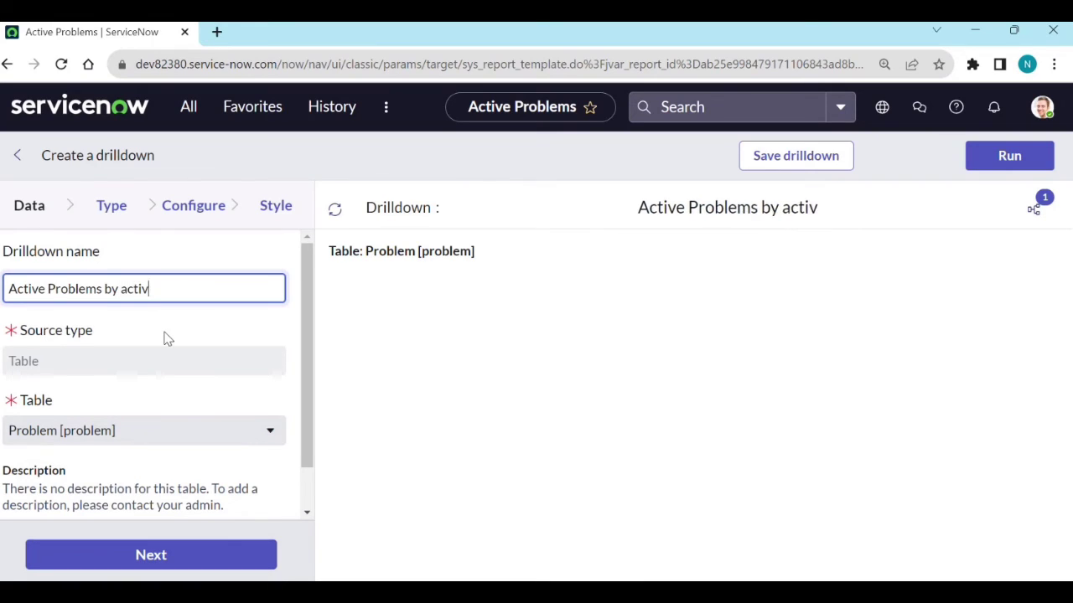
type("e")
left_click(536, 388)
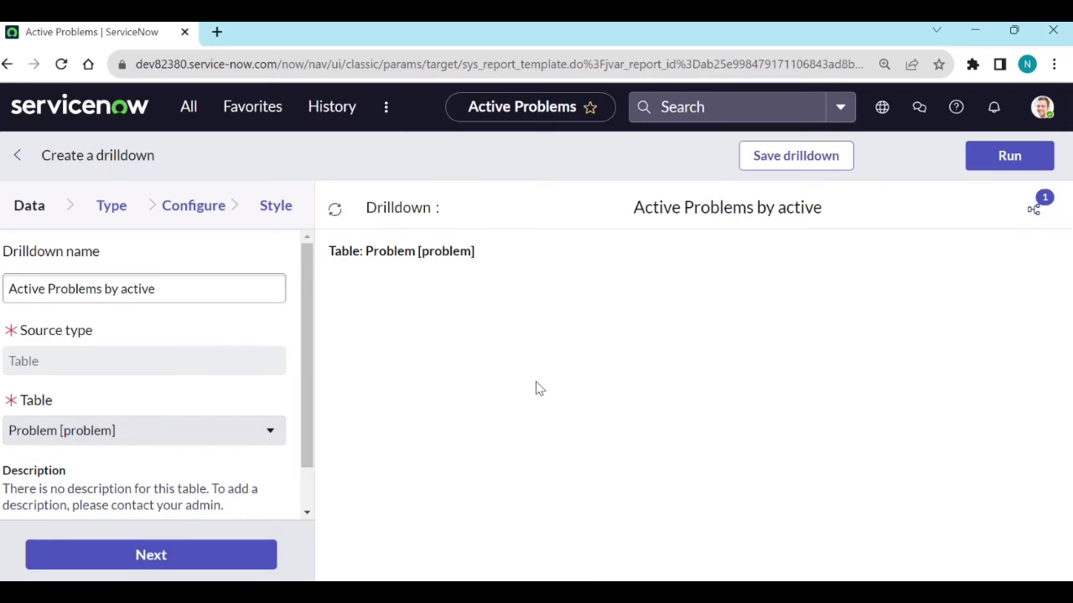
- Make it a semi-donut chart grouped by Active (15 true, 9 false)
left_click(170, 559)
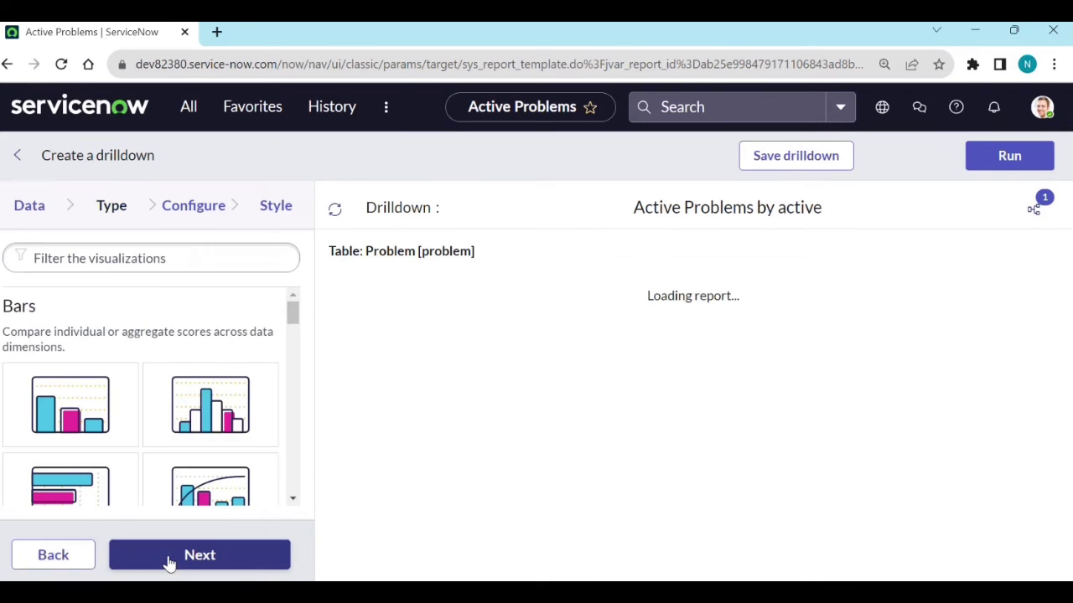
scroll(168, 435, "down", 5)
scroll(134, 444, "down", 5)
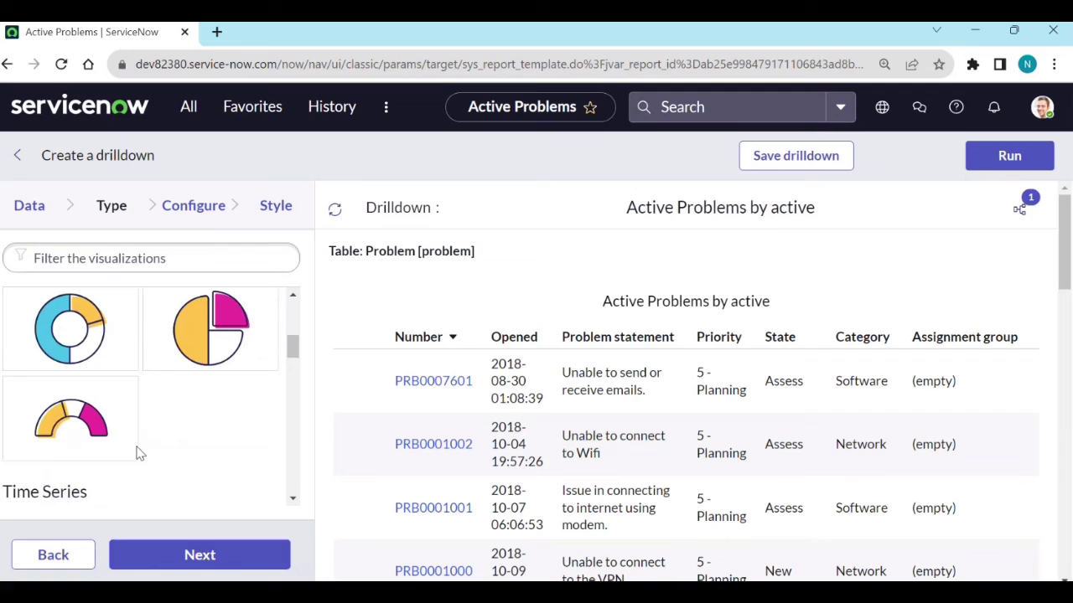
left_click(99, 426)
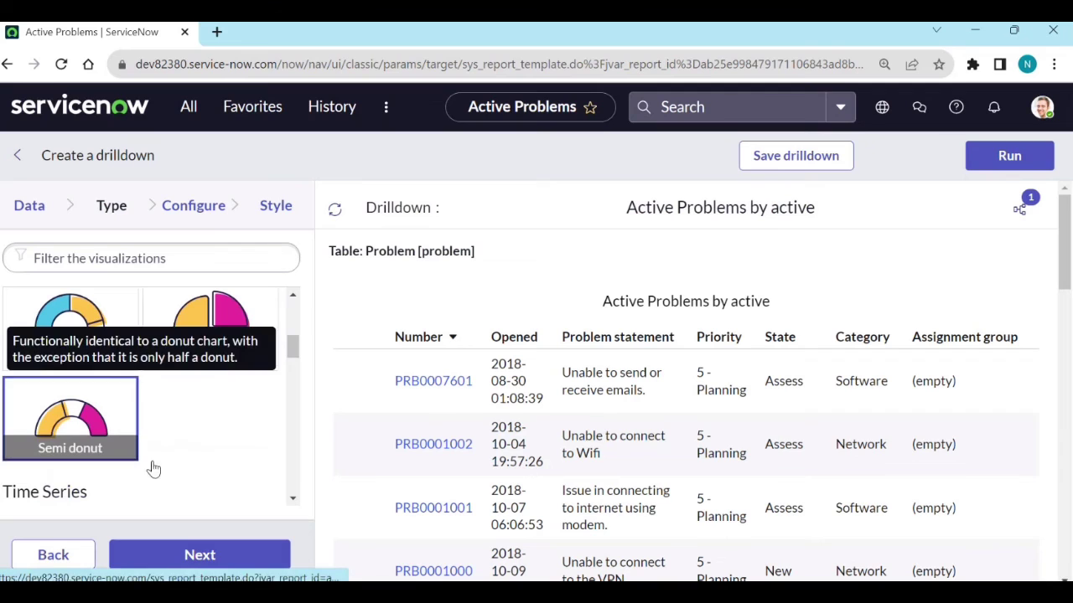
left_click(201, 563)
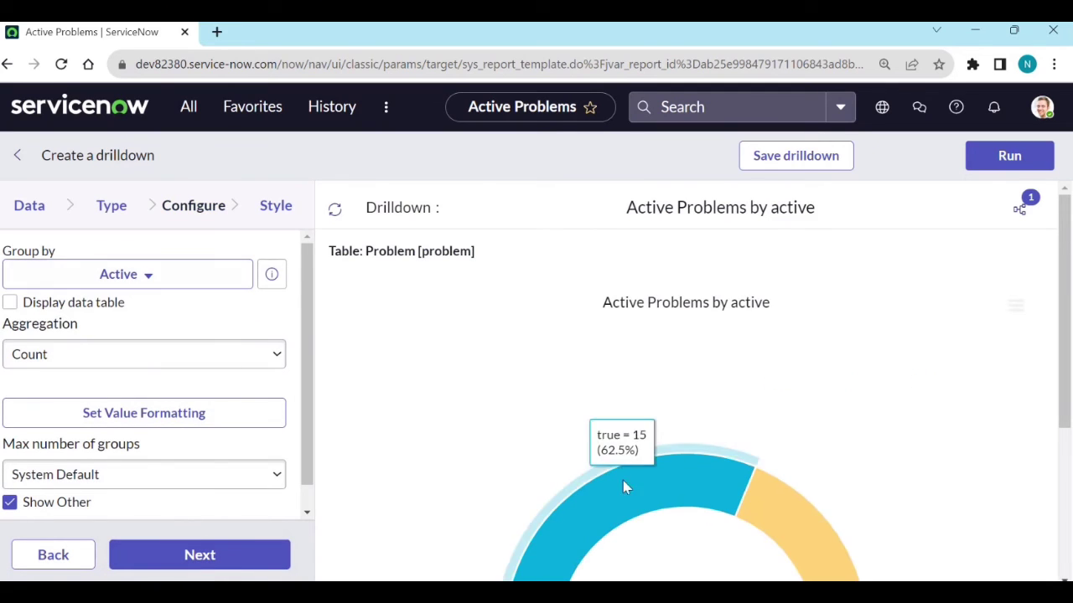
scroll(644, 479, "down", 1)
scroll(644, 478, "down", 2)
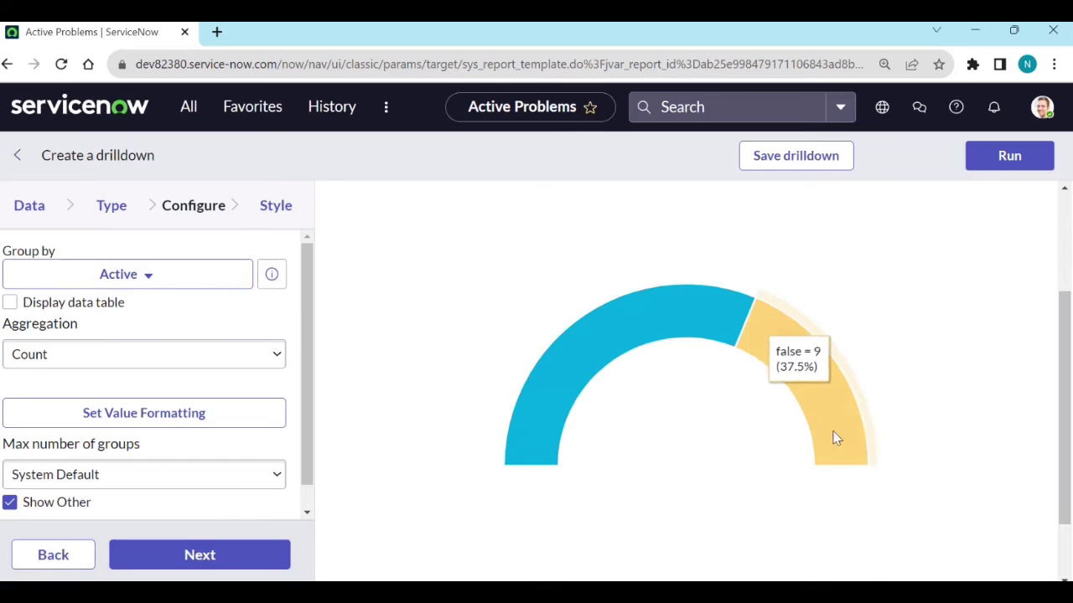
- Save the semi-donut drilldown and test it from the 5 - Planning slice, showing 7 active problems
left_click(768, 168)
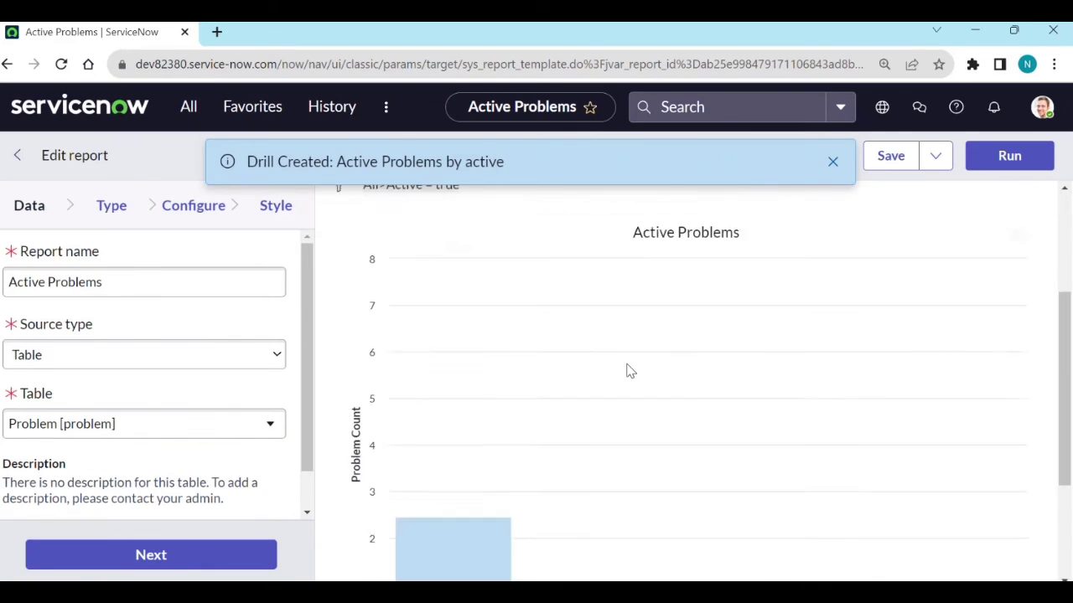
scroll(620, 385, "down", 2)
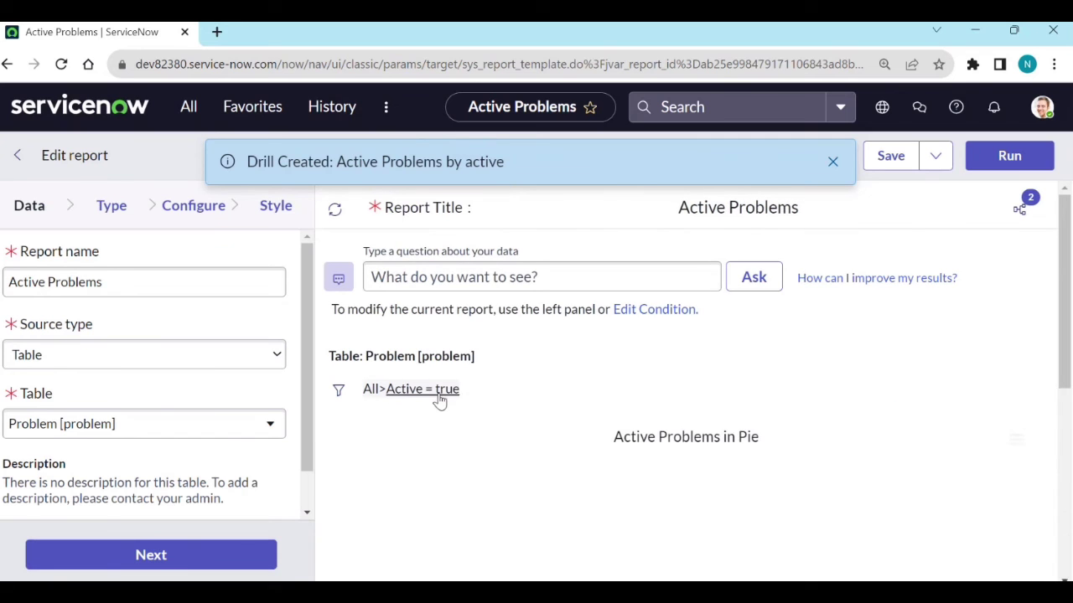
scroll(659, 407, "down", 3)
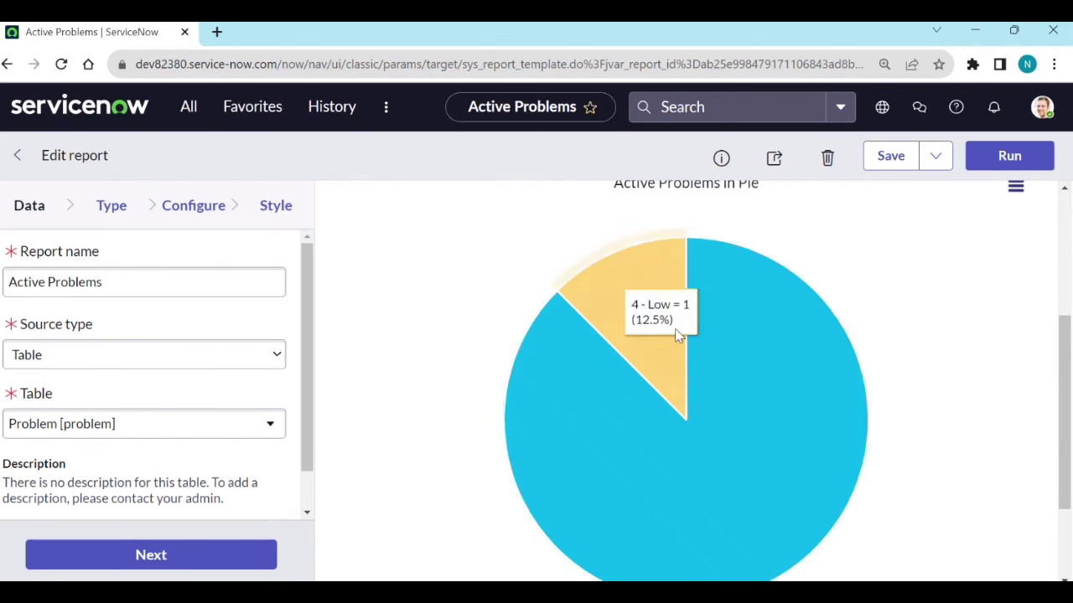
scroll(681, 403, "down", 2)
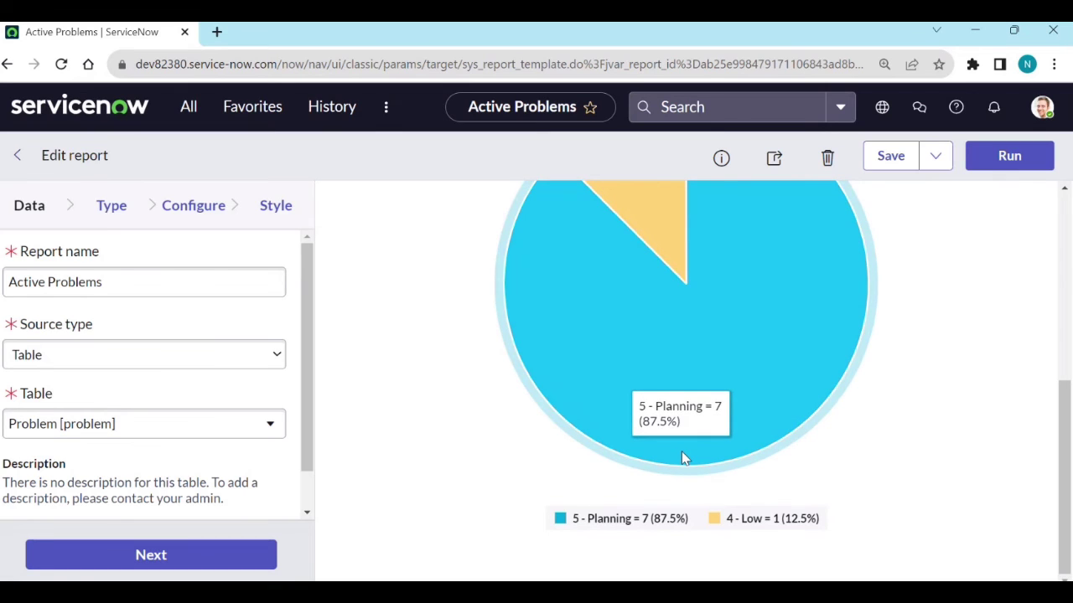
mouse_move(681, 458)
left_click(681, 452)
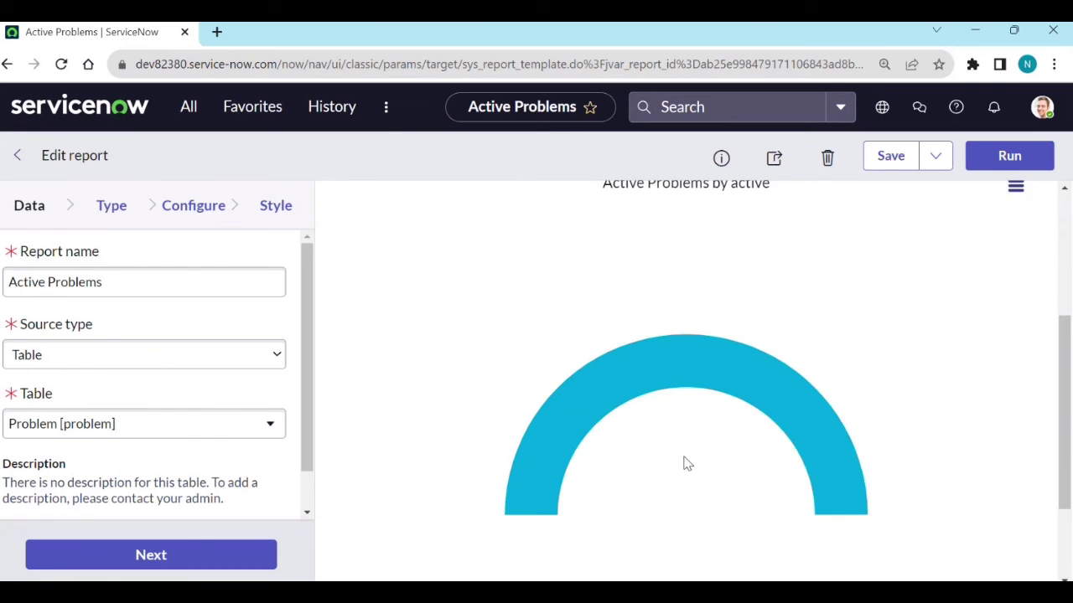
scroll(683, 465, "down", 3)
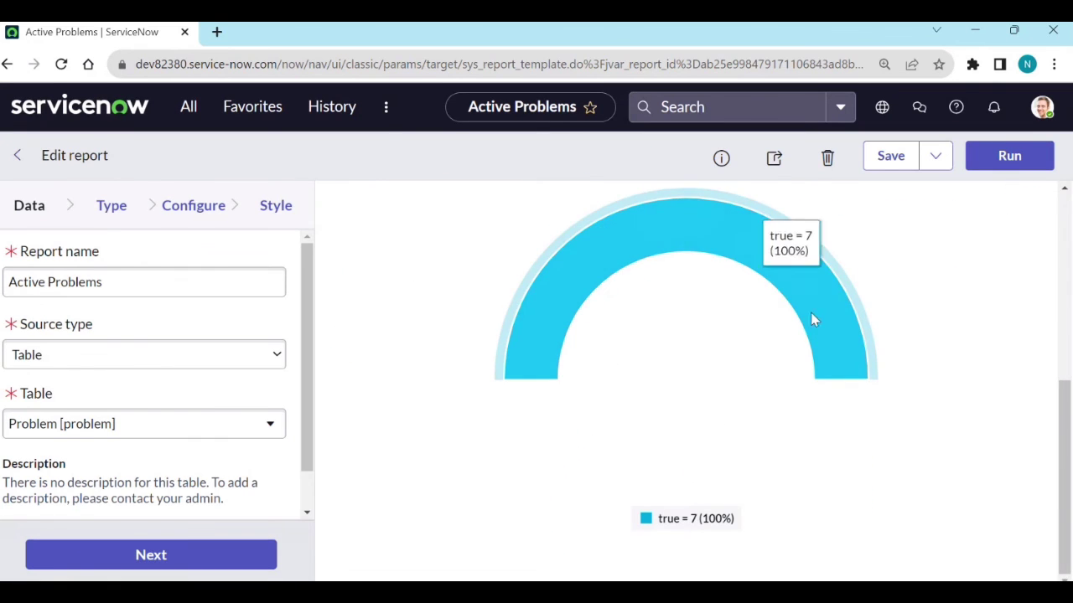